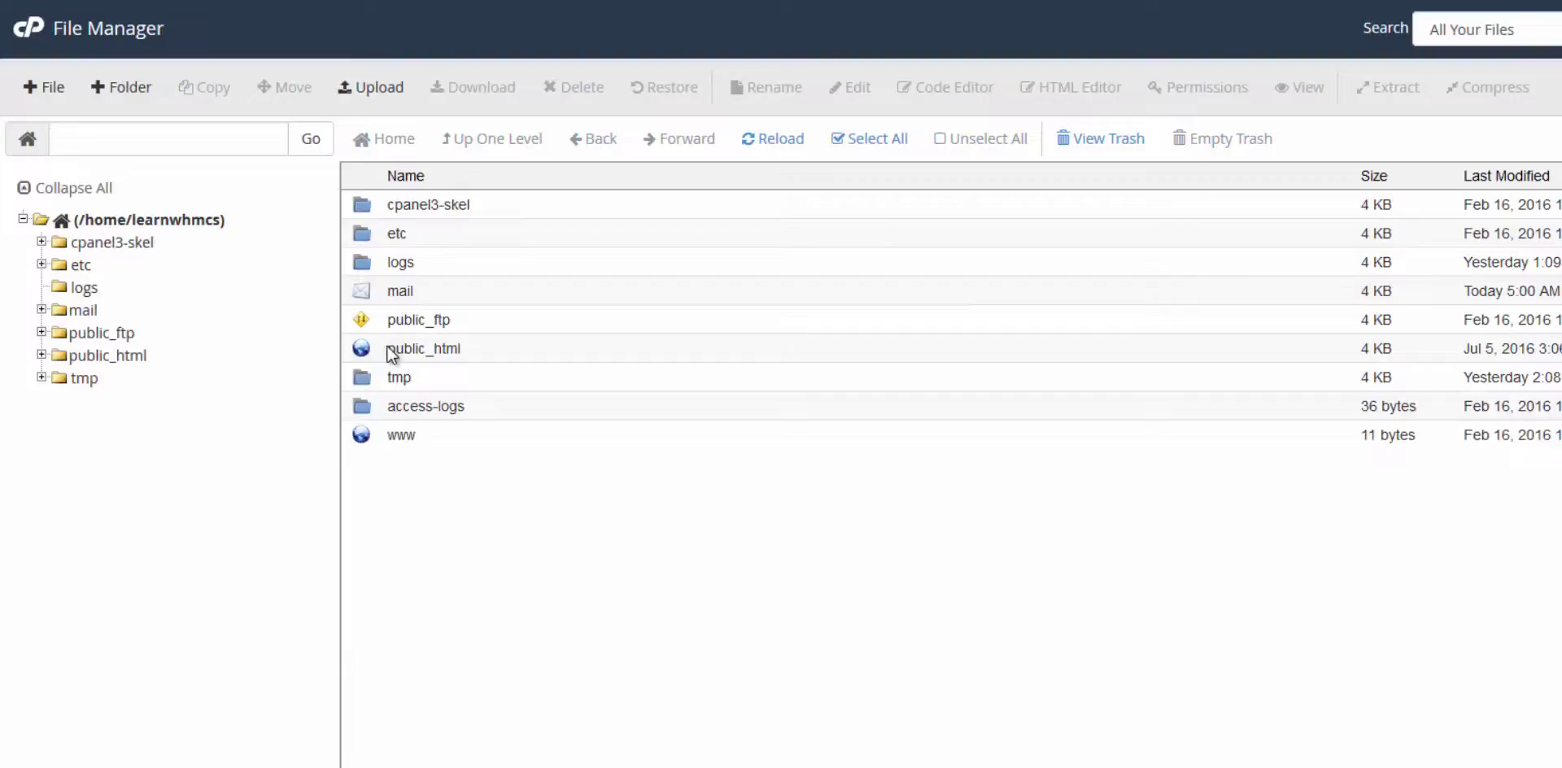
Move the attachments, downloads and templates_c folders from public_html/whmcs to the home directory /home/learnwhmcs.
{"action": "double_click", "coordinate": [369, 346]}
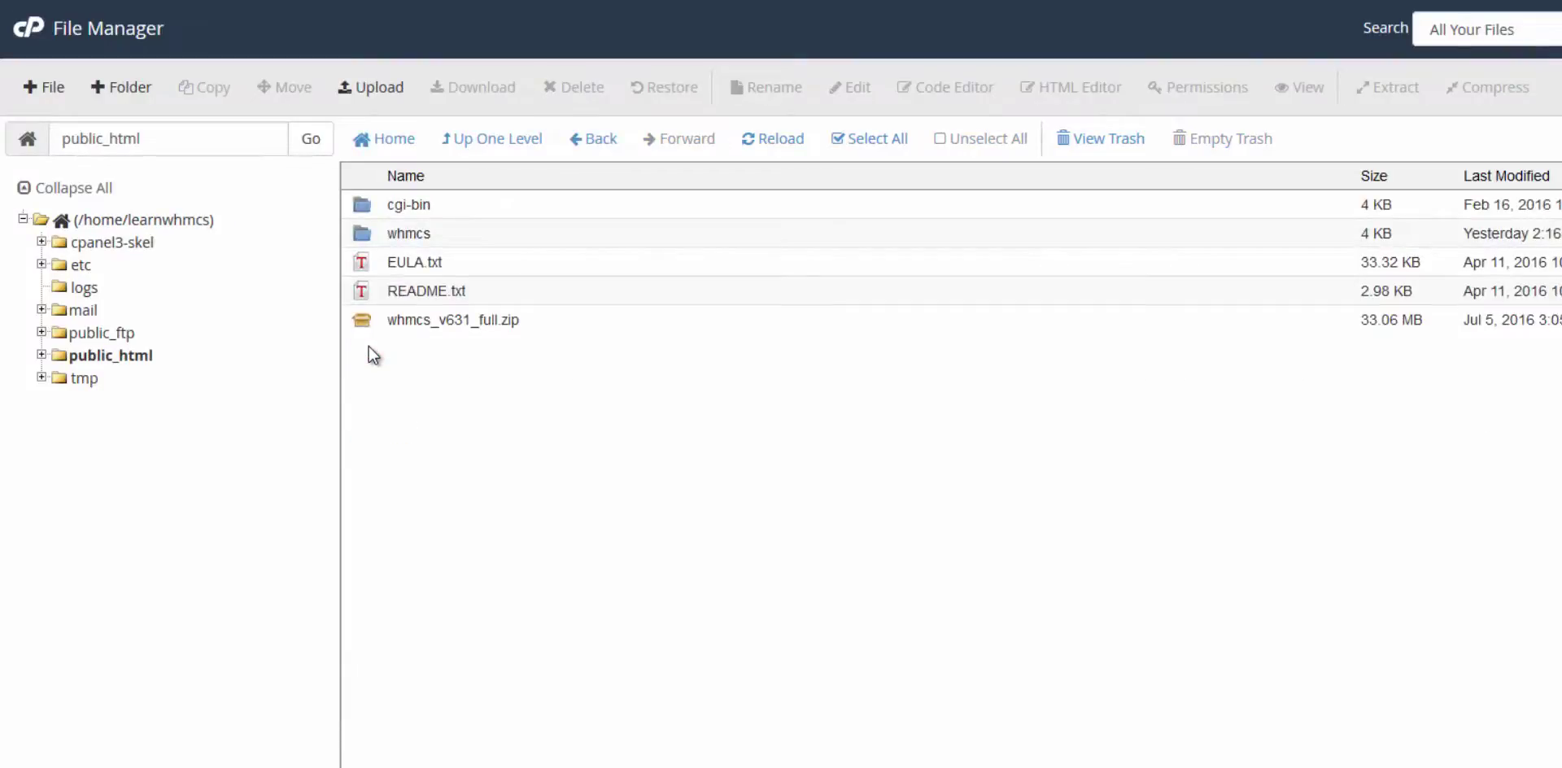
{"action": "double_click", "coordinate": [361, 228]}
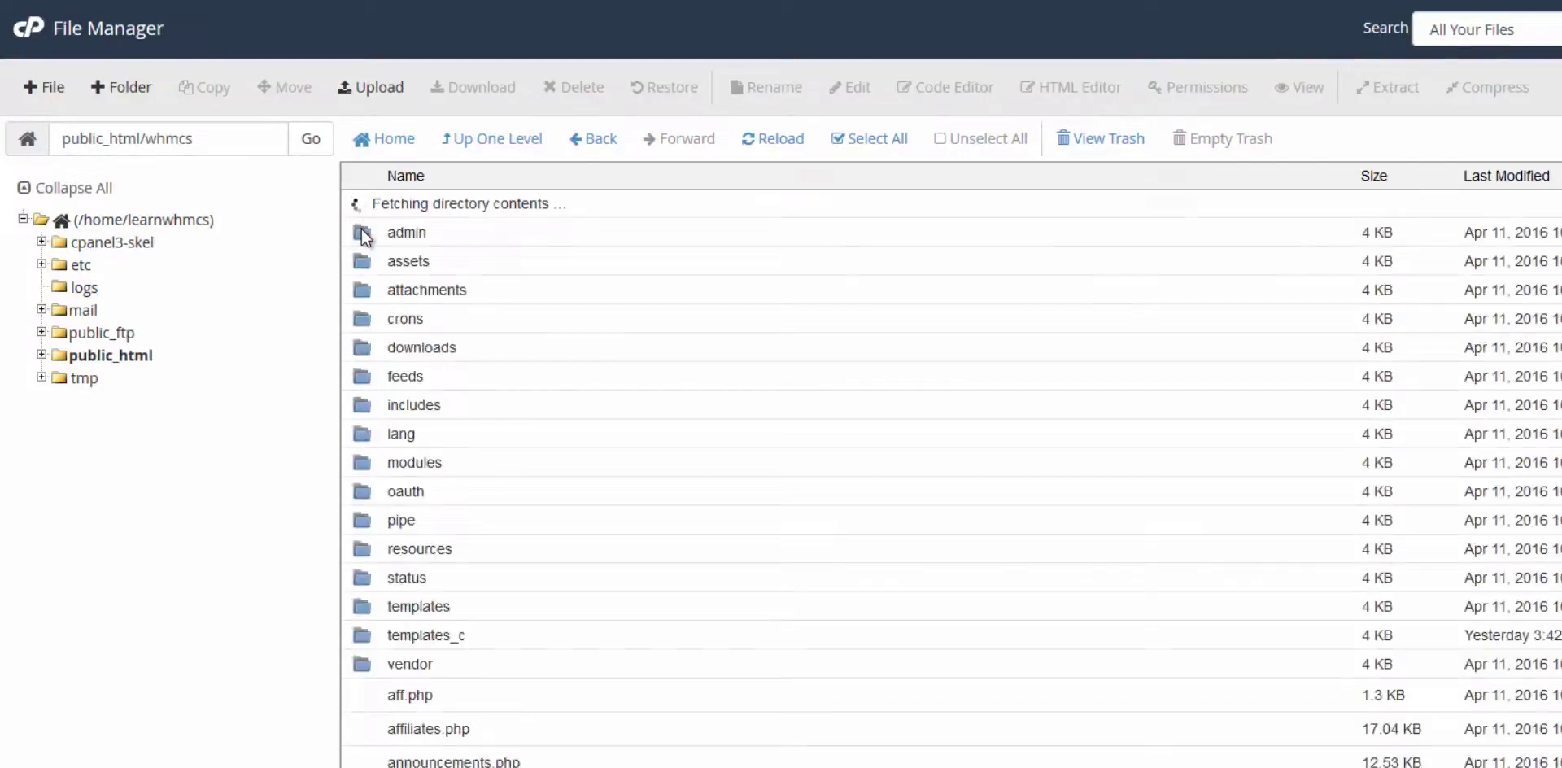
{"action": "left_click", "coordinate": [362, 262]}
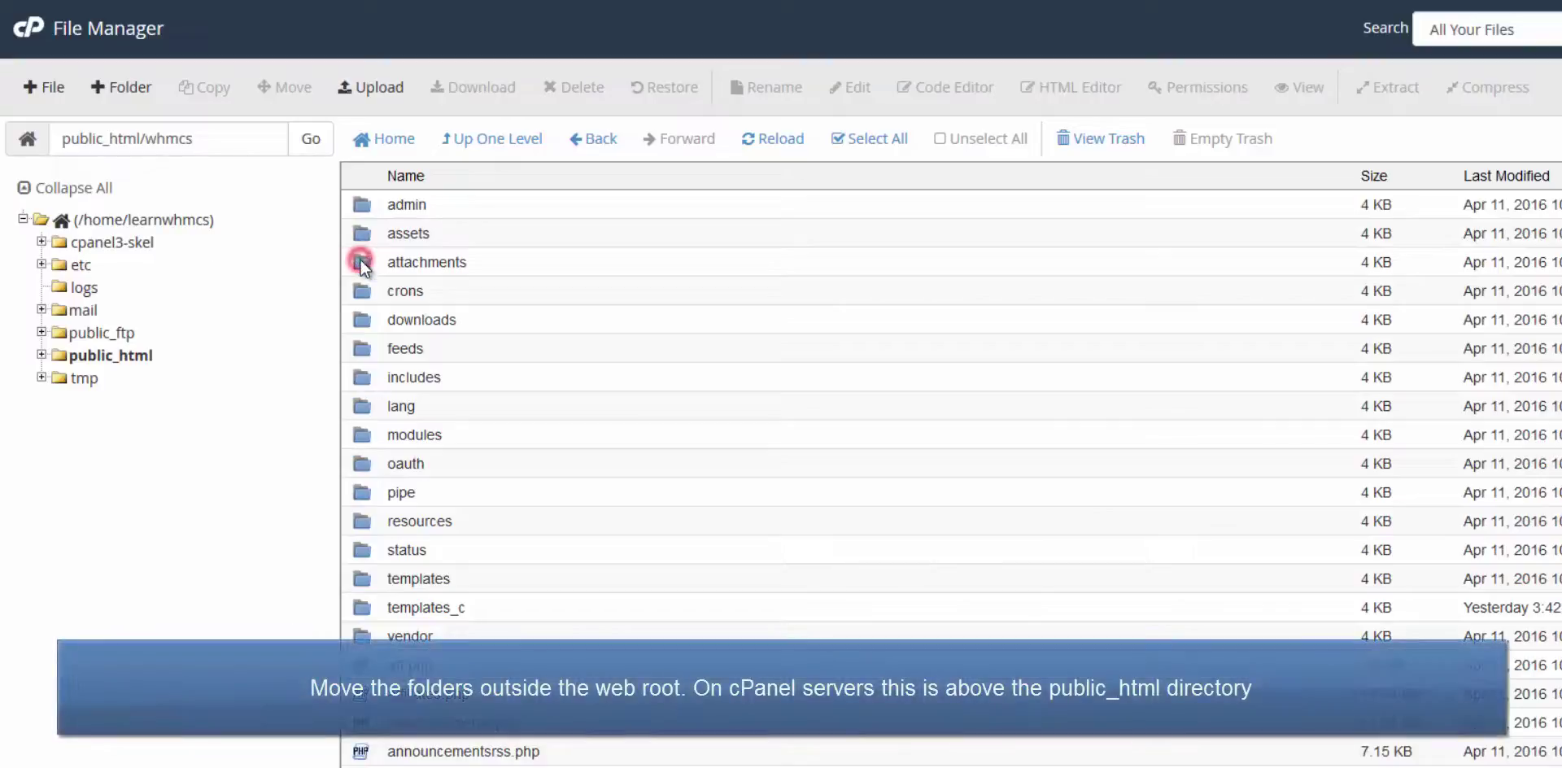
{"action": "left_click", "coordinate": [363, 321], "text": "ctrl"}
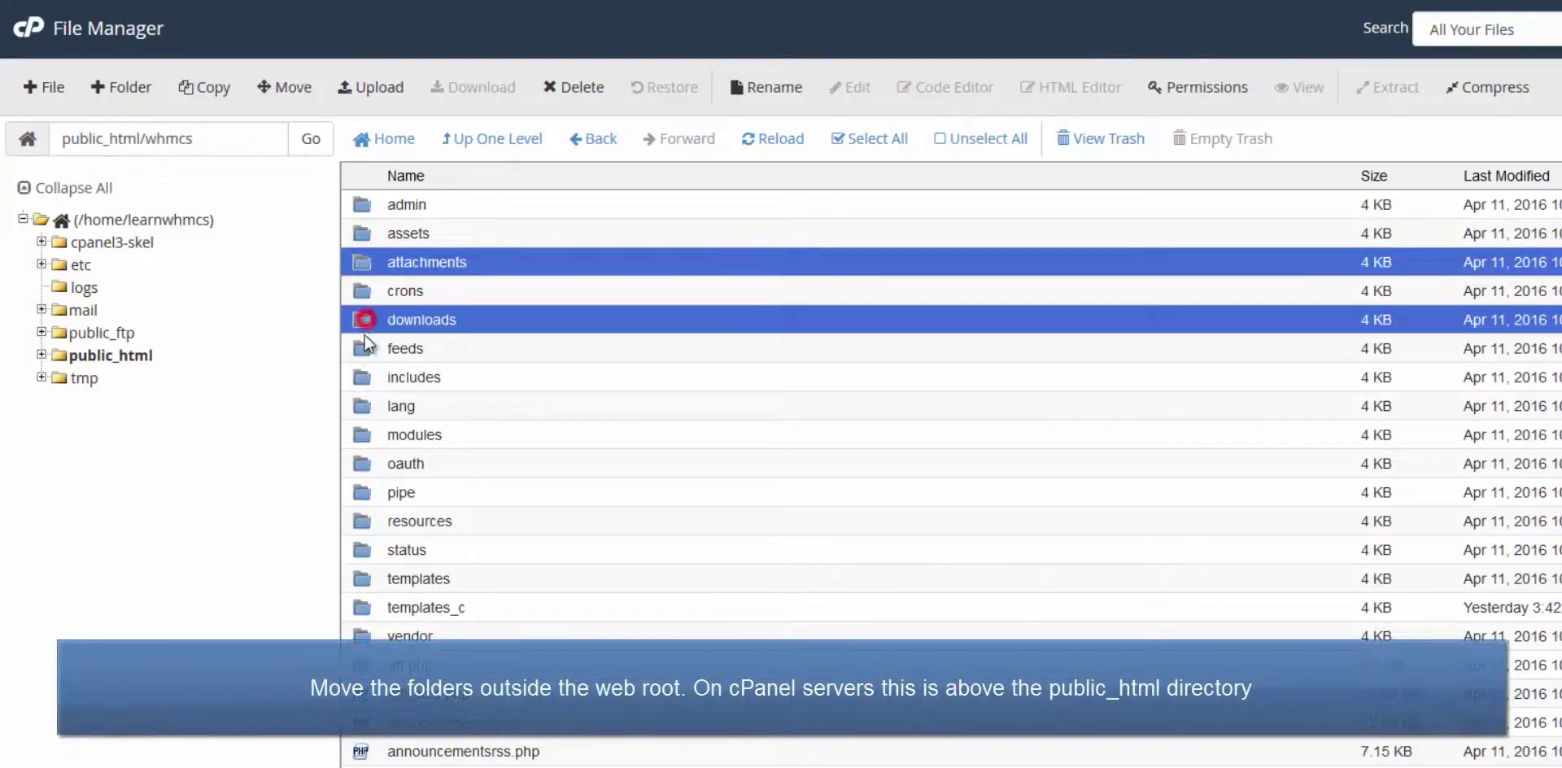
{"action": "left_click", "coordinate": [363, 607], "text": "ctrl"}
{"action": "left_click_drag", "start_coordinate": [364, 607], "coordinate": [60, 239]}
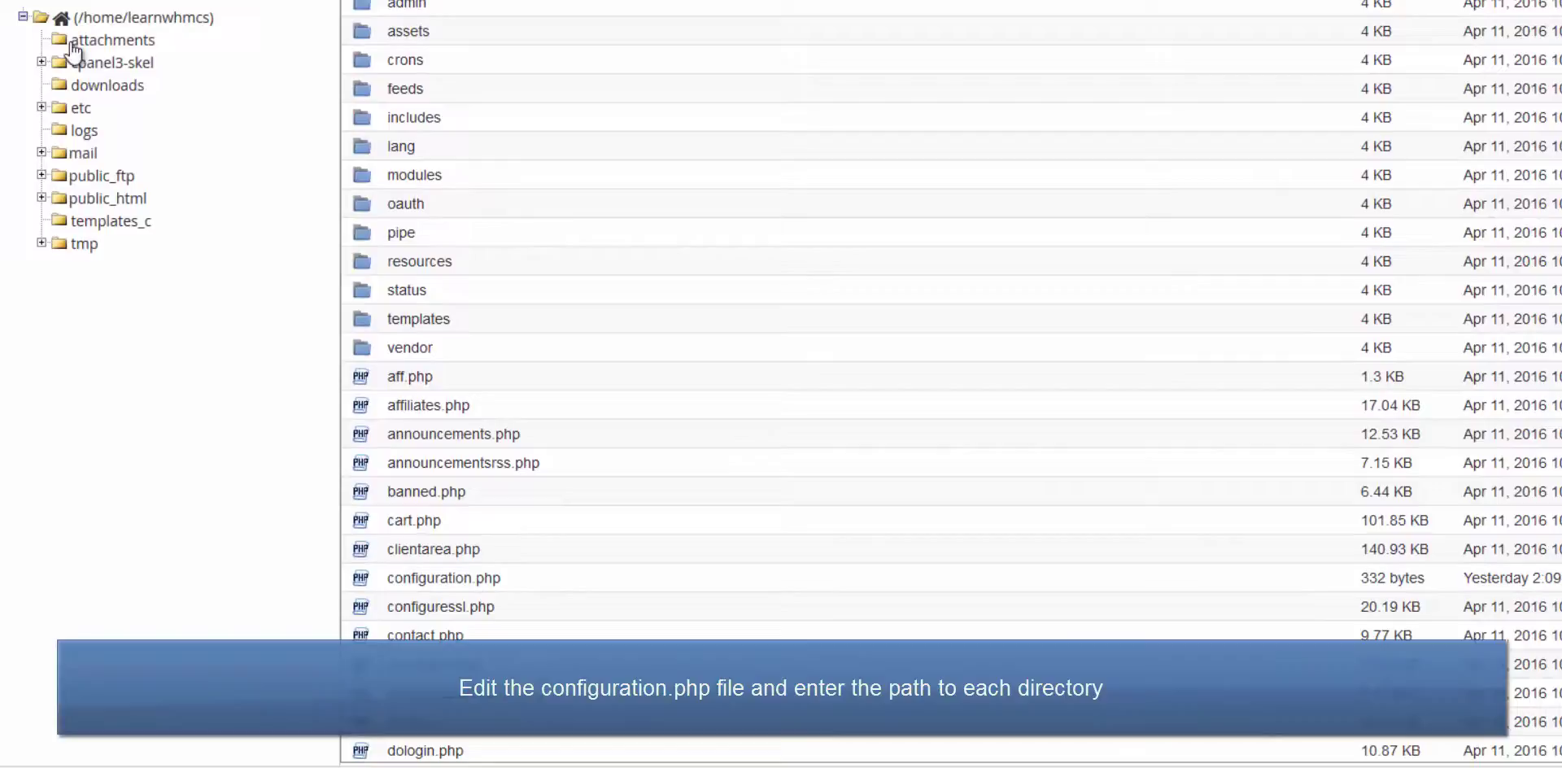
Add $attachments_dir, $downloads_dir and $templates_compiledir lines to configuration.php, each pointing to its matching folder (attachments, downloads, templates_c) under /home/learnwhmcs/, and save.
{"action": "right_click", "coordinate": [378, 569]}
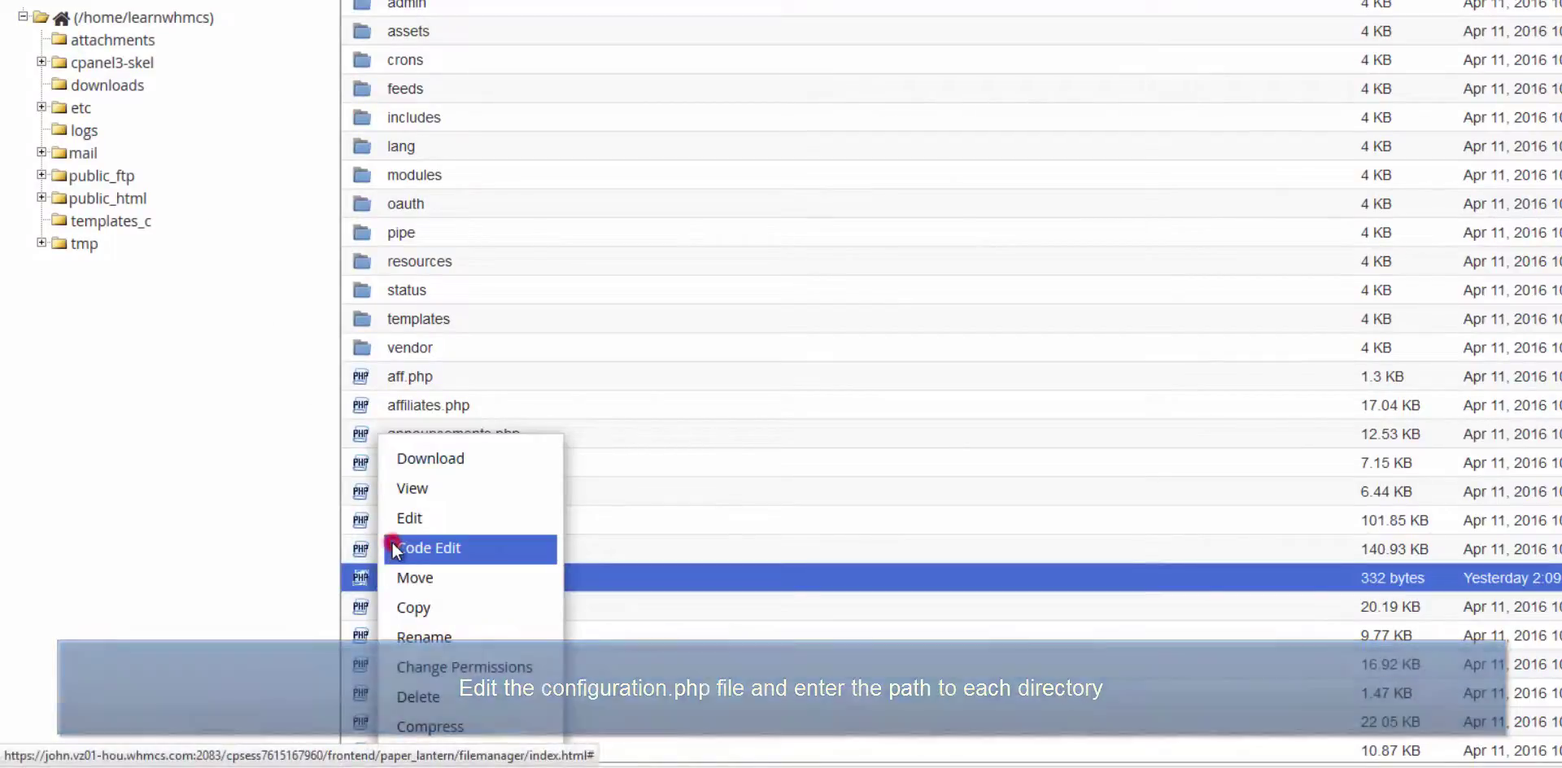
{"action": "left_click", "coordinate": [394, 546]}
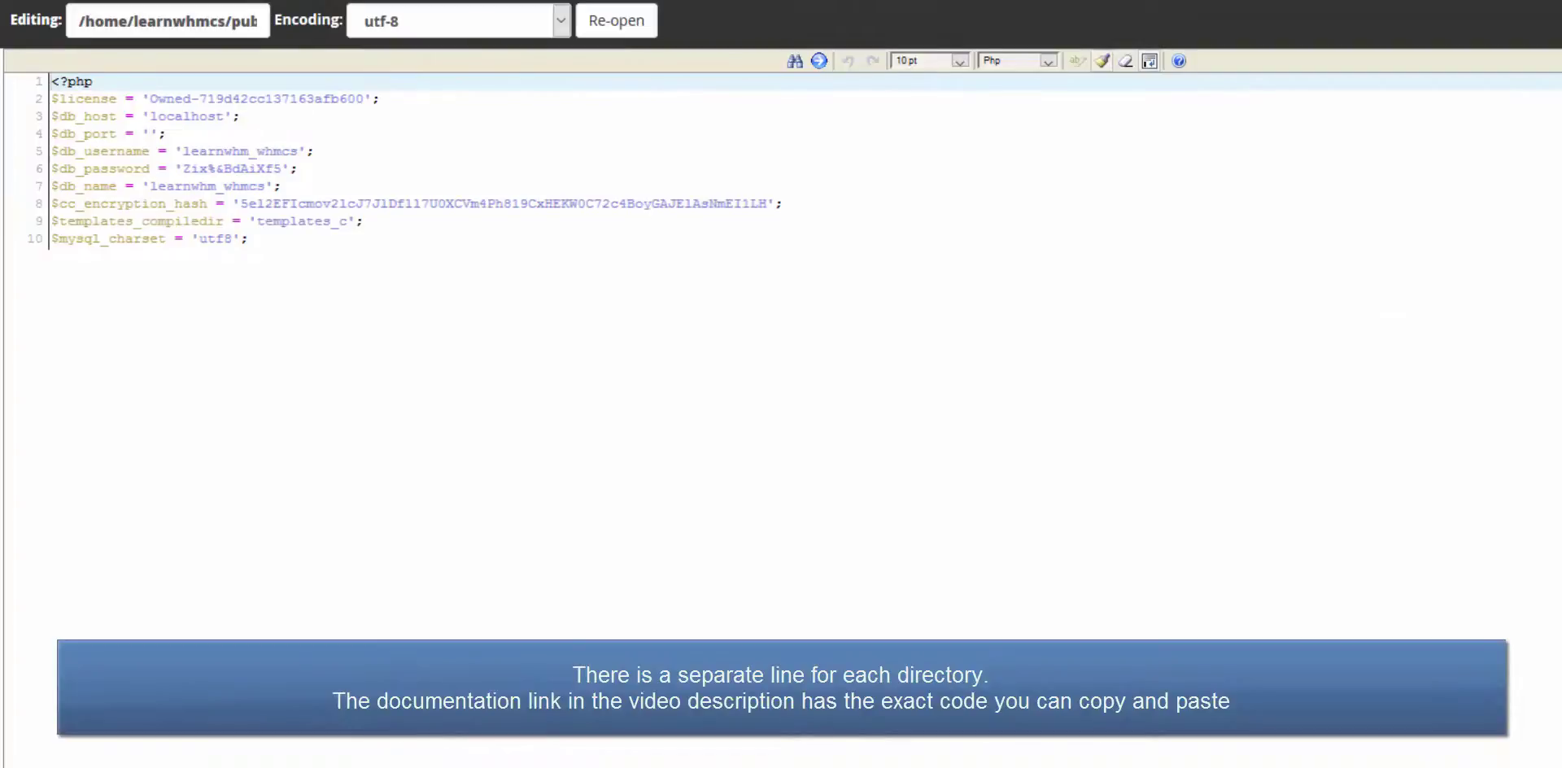
{"action": "left_click", "coordinate": [279, 240]}
{"action": "key", "text": "Return"}
{"action": "type", "text": "$attachments_dir = \"/home/learnwhmcs/attachments/\"; $downloads_dir = \"/home/learnwhmcs/downloads/\"; $templates_compiledir = \"/home/learnwhmcs/templates_c/\";"}
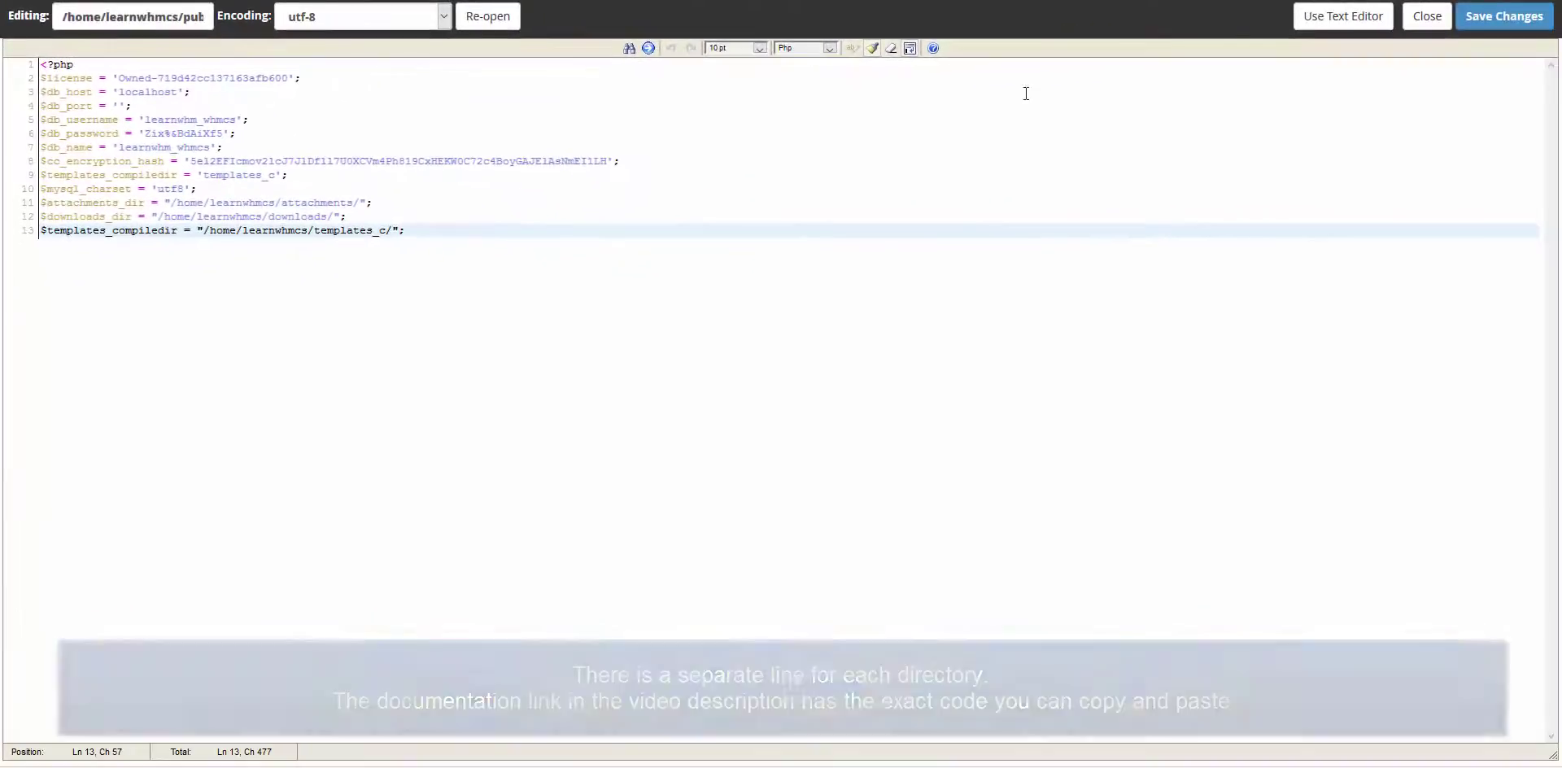
{"action": "left_click", "coordinate": [1505, 16]}
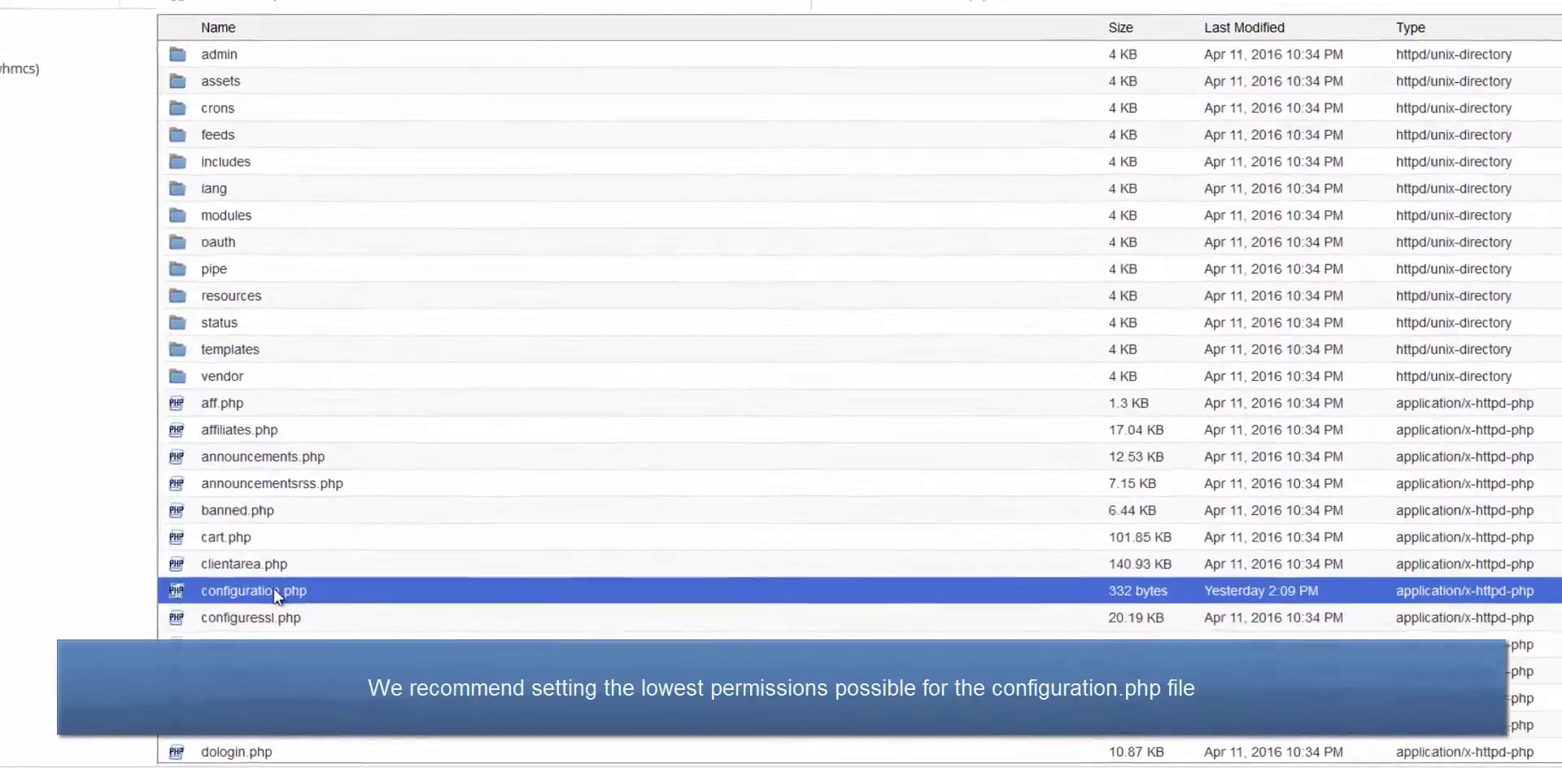
Change the permissions of configuration.php to read-only for user, group and world by removing all write and execute rights.
{"action": "right_click", "coordinate": [374, 617]}
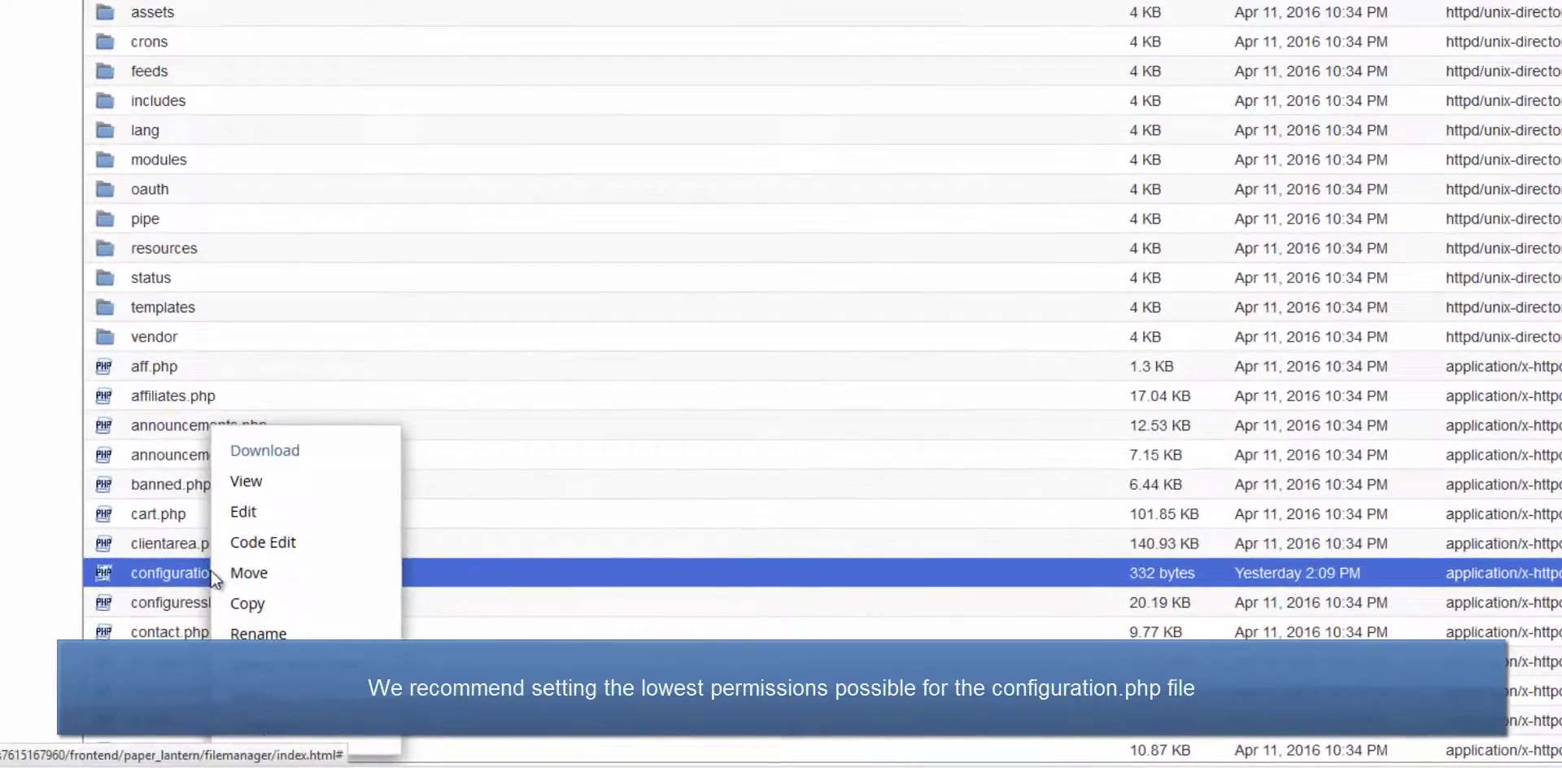
{"action": "left_click", "coordinate": [269, 664]}
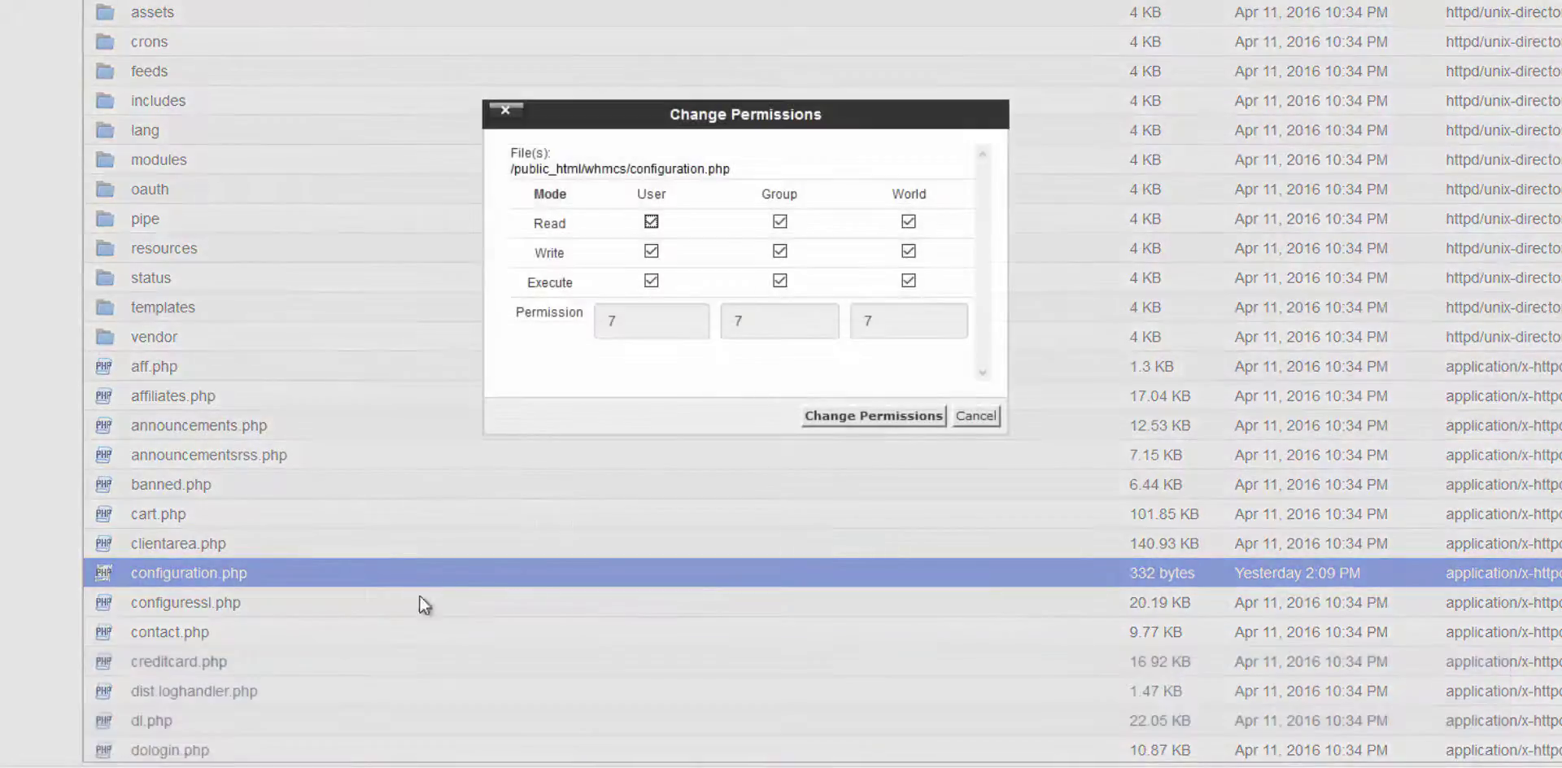
{"action": "left_click", "coordinate": [651, 281]}
{"action": "left_click", "coordinate": [651, 252]}
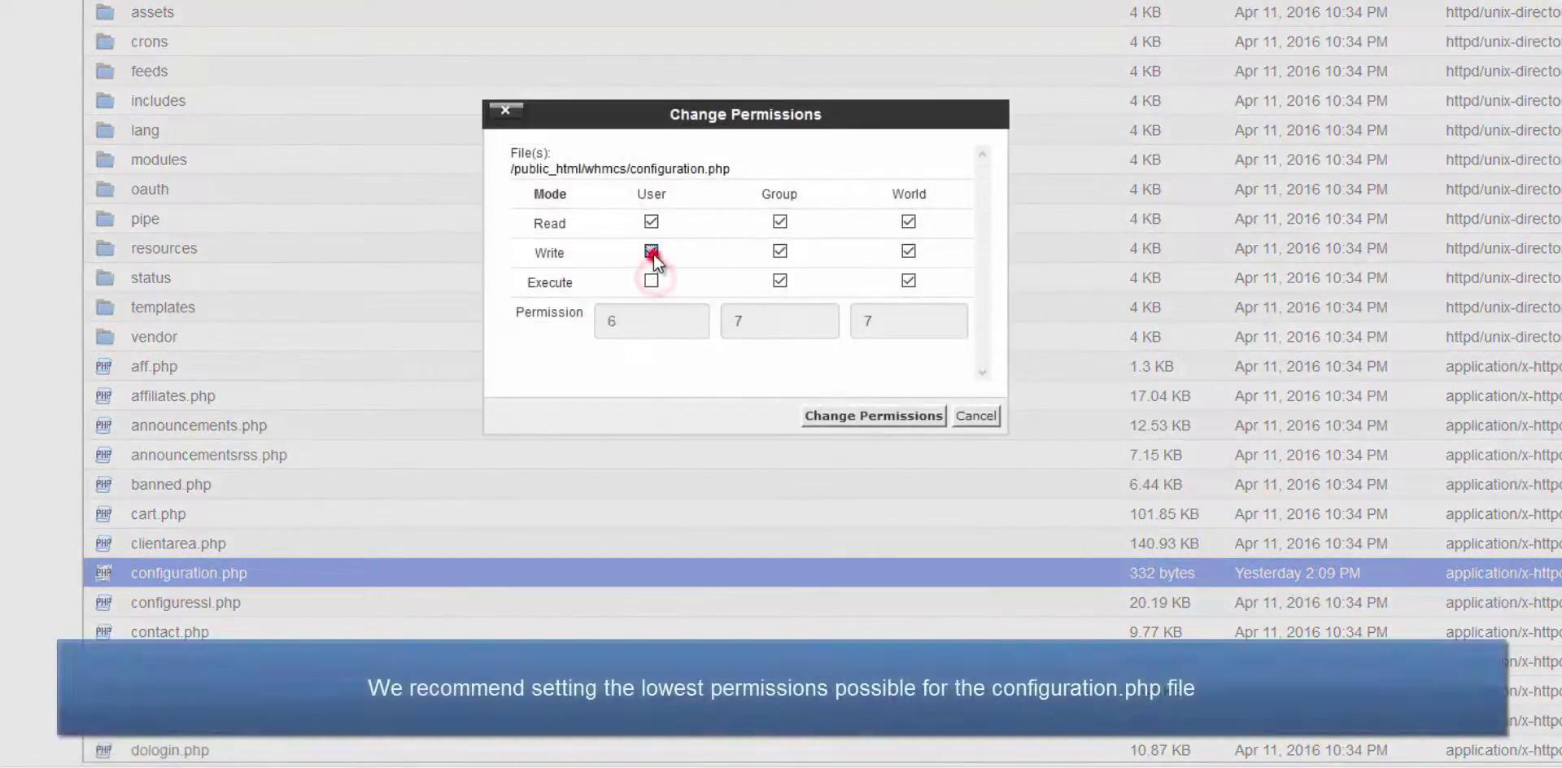
{"action": "left_click", "coordinate": [779, 251]}
{"action": "left_click", "coordinate": [779, 280]}
{"action": "left_click", "coordinate": [908, 251]}
{"action": "left_click", "coordinate": [909, 281]}
{"action": "left_click", "coordinate": [900, 417]}
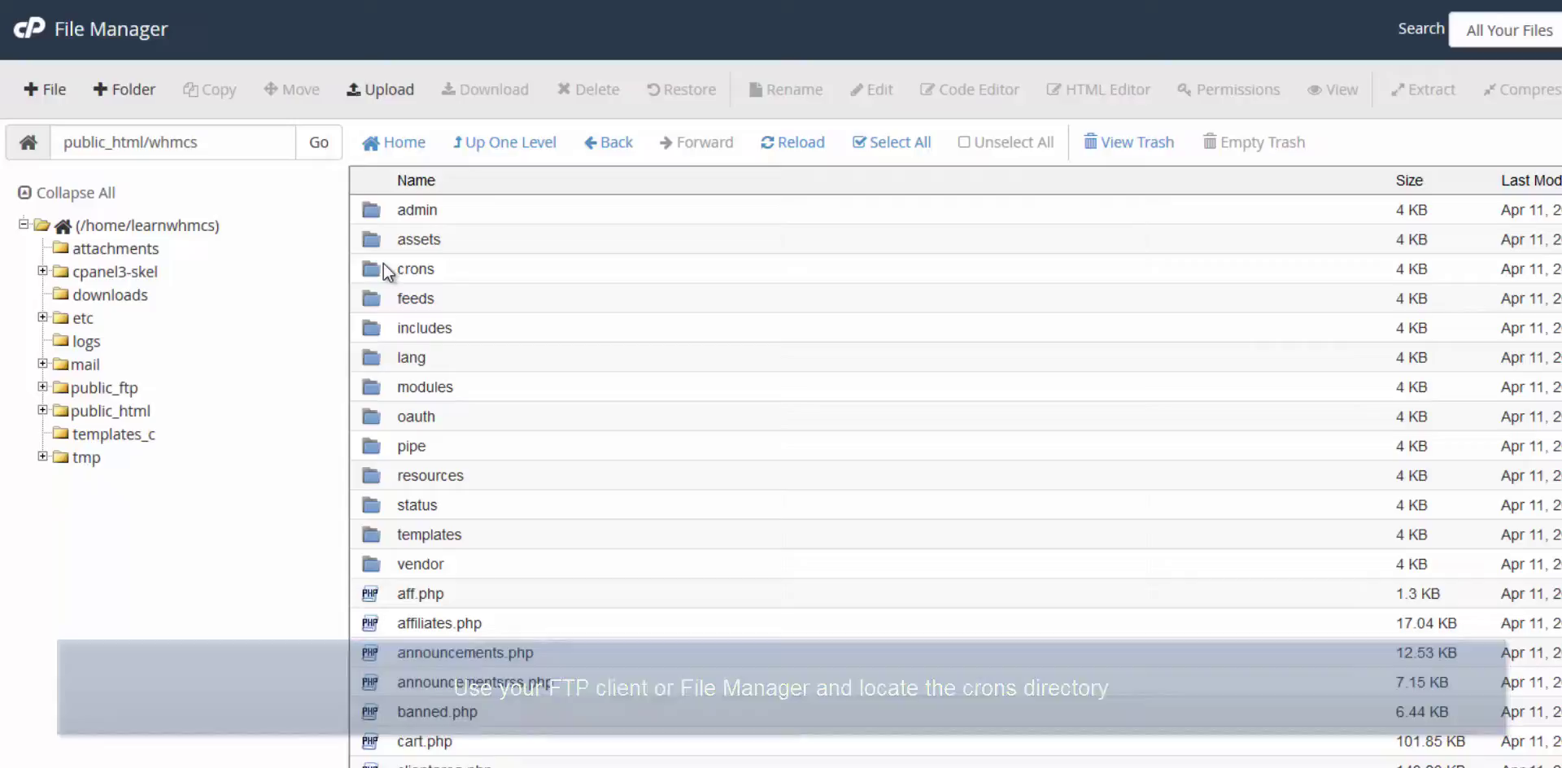
Move the crons folder from public_html/whmcs to the home directory /home/learnwhmcs and open it there.
{"action": "left_click", "coordinate": [383, 264]}
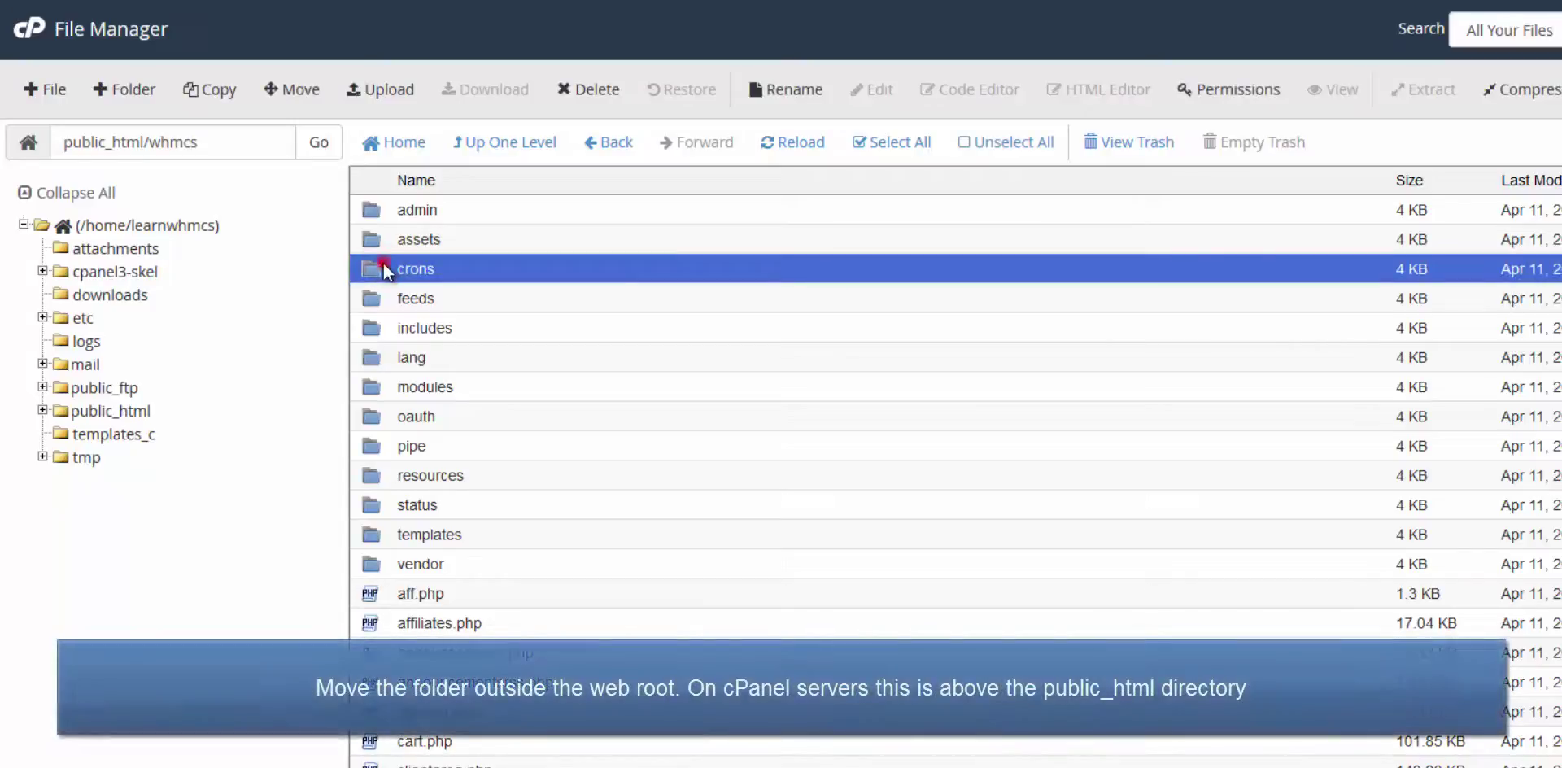
{"action": "left_click_drag", "start_coordinate": [383, 262], "coordinate": [120, 240]}
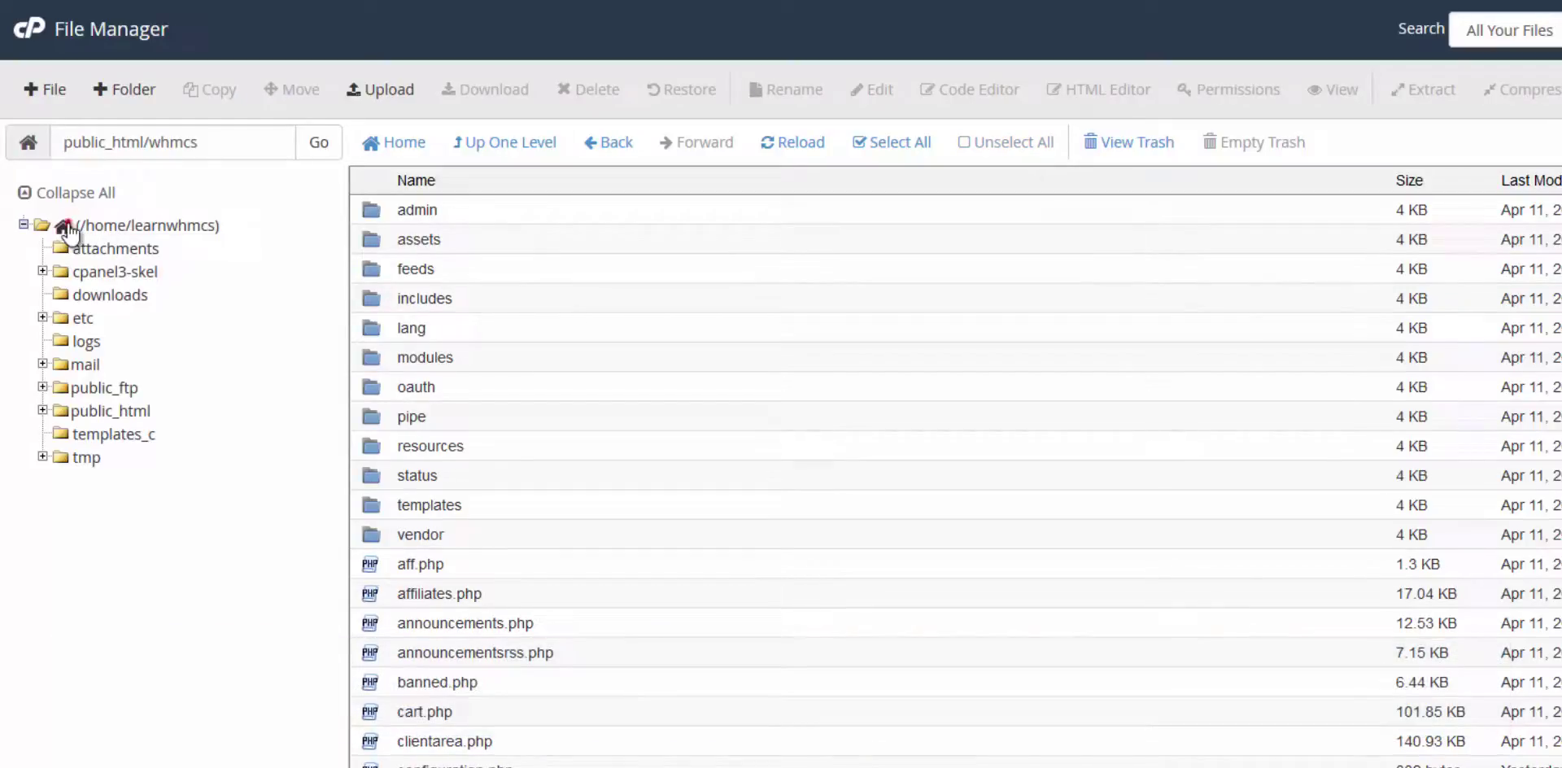
{"action": "left_click", "coordinate": [68, 225]}
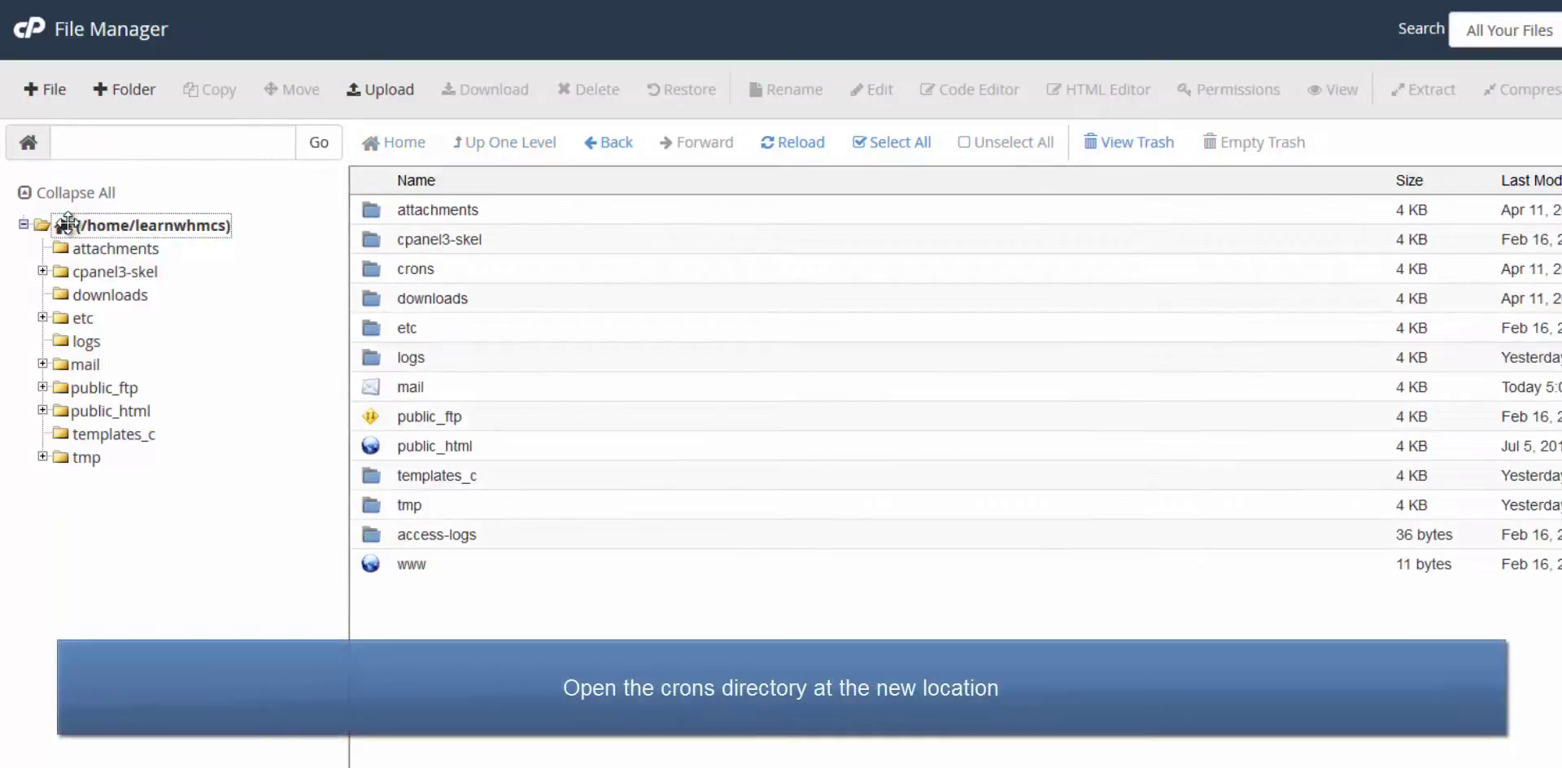
{"action": "left_click", "coordinate": [379, 270]}
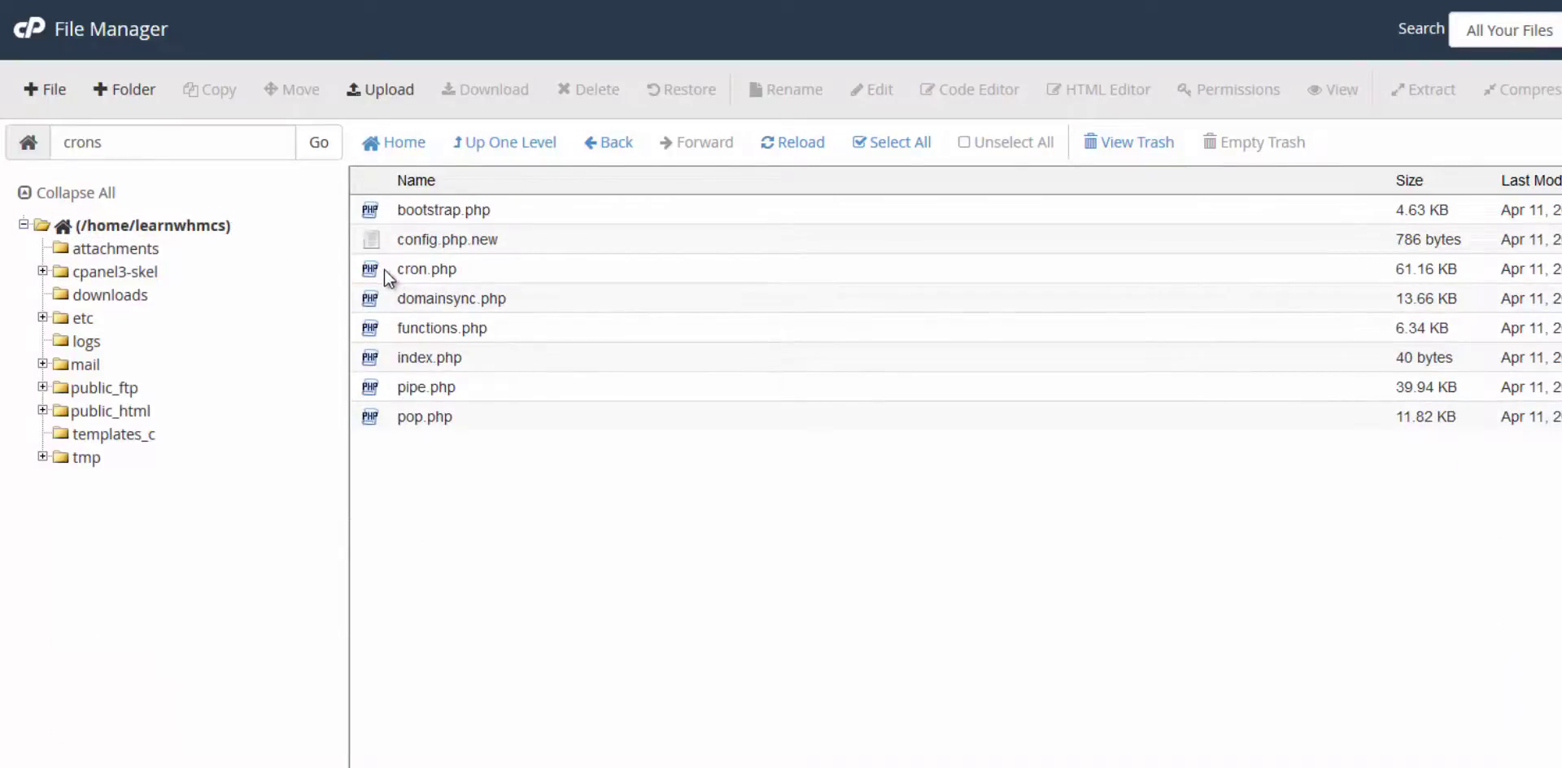
Rename config.php.new in the crons folder to config.php.
{"action": "double_click", "coordinate": [471, 239]}
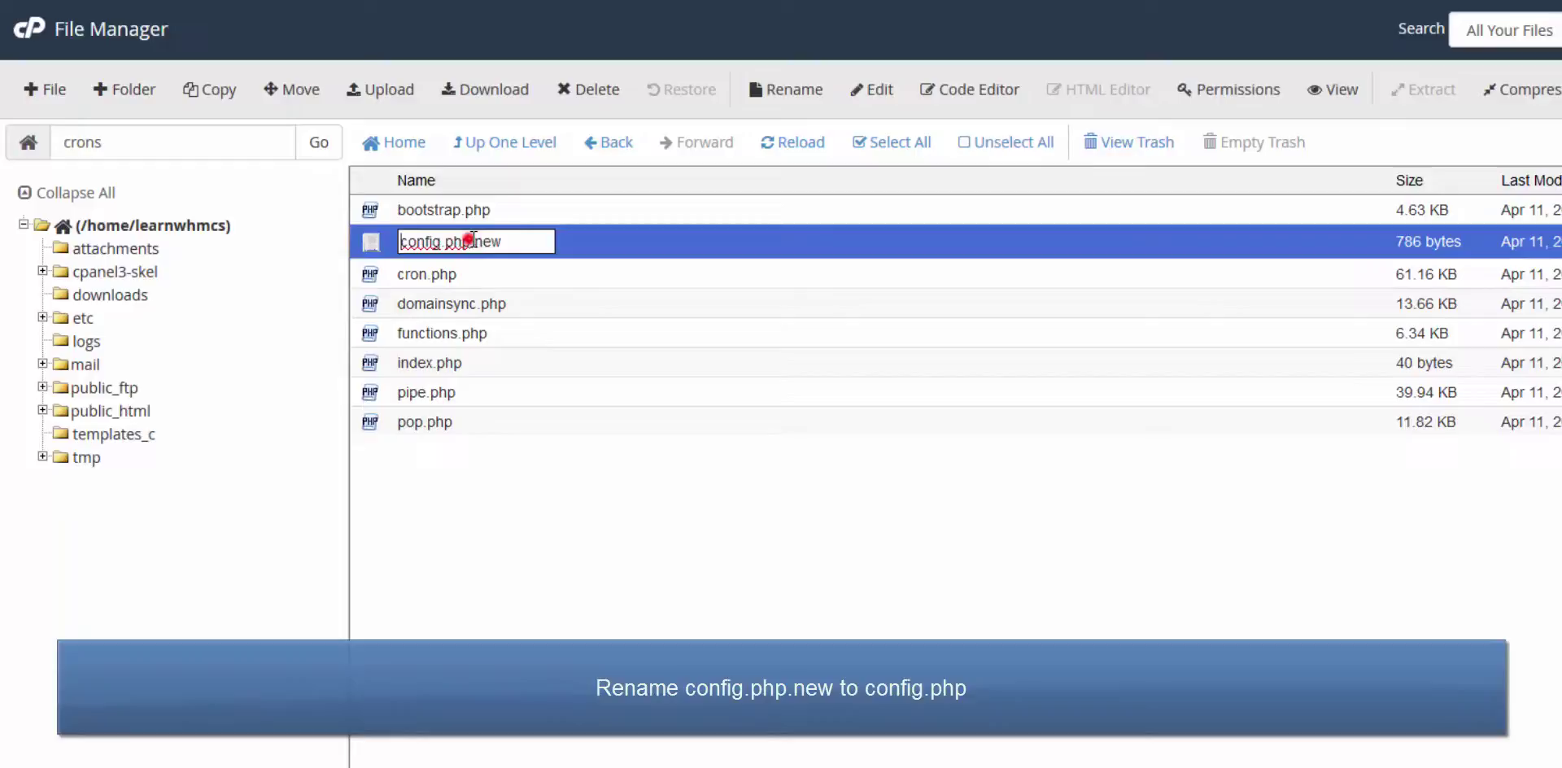
{"action": "key", "text": "BackSpace"}
{"action": "key", "text": "BackSpace"}
{"action": "key", "text": "BackSpace"}
{"action": "key", "text": "BackSpace"}
{"action": "key", "text": "Return"}
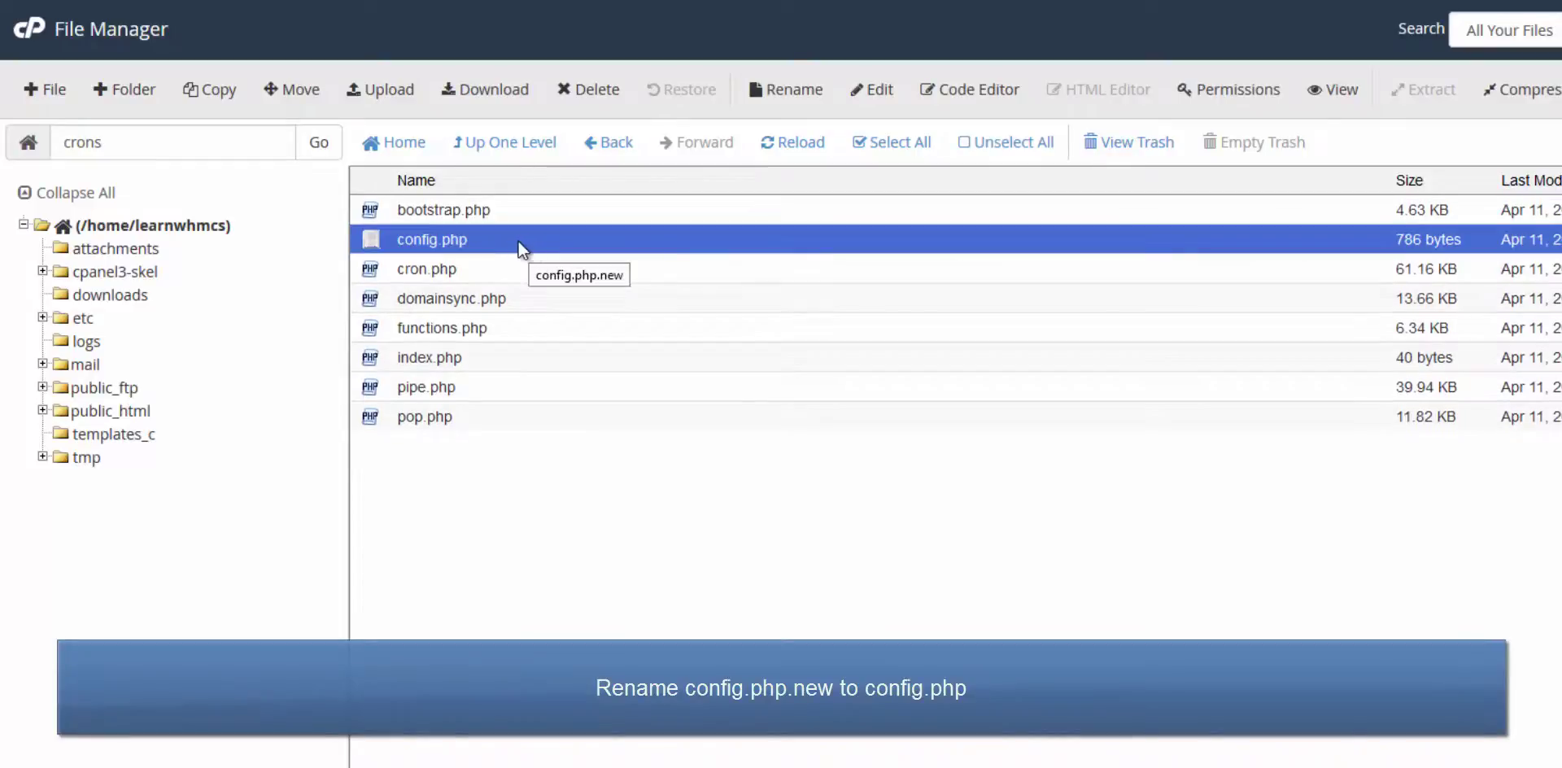
In the code of crons/config.php, uncomment the $whmcspath line, set it to '/home/learnwhmcs/public_html/whmcs/' and save the file.
{"action": "right_click", "coordinate": [451, 241]}
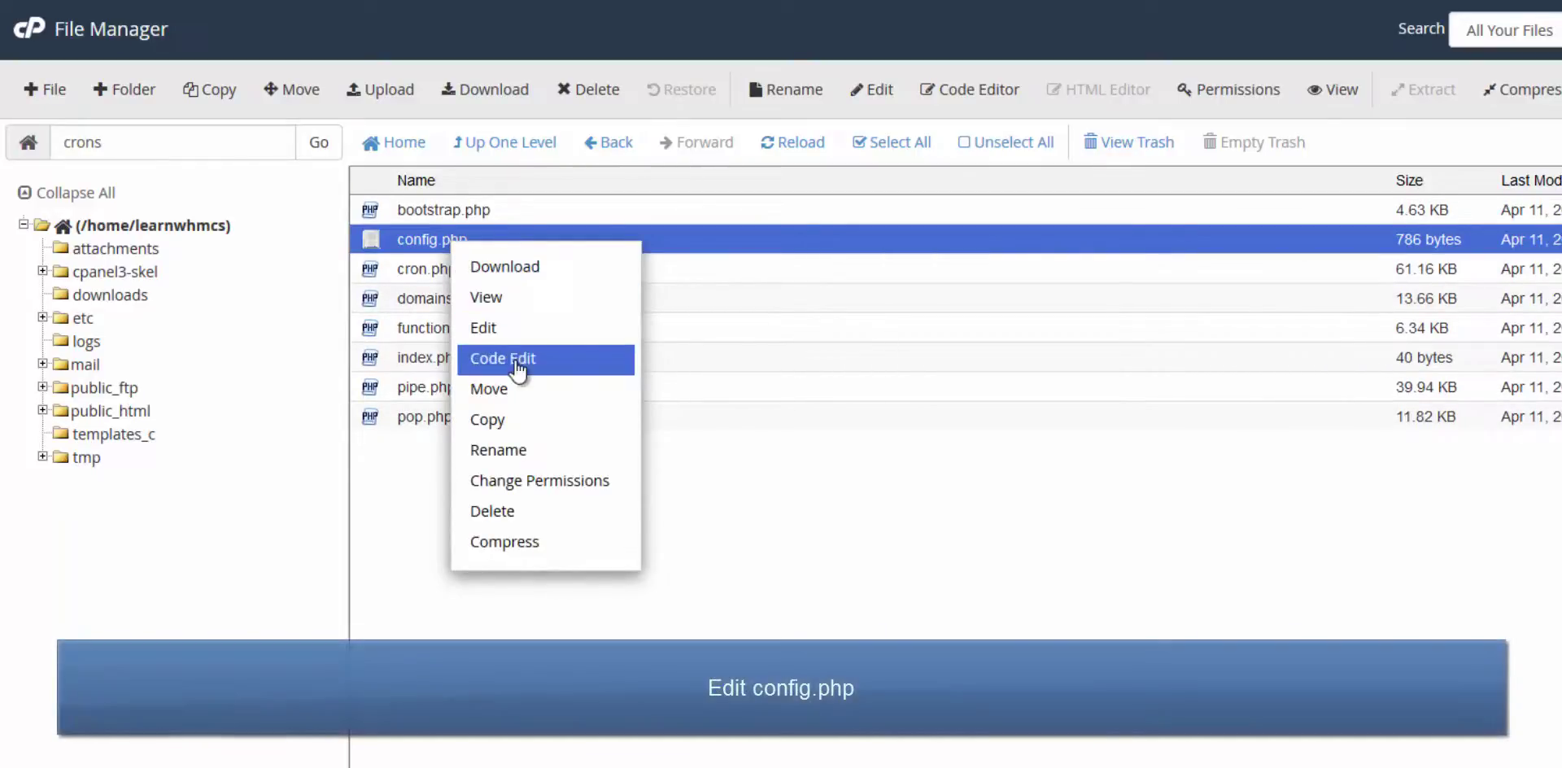
{"action": "left_click", "coordinate": [518, 366]}
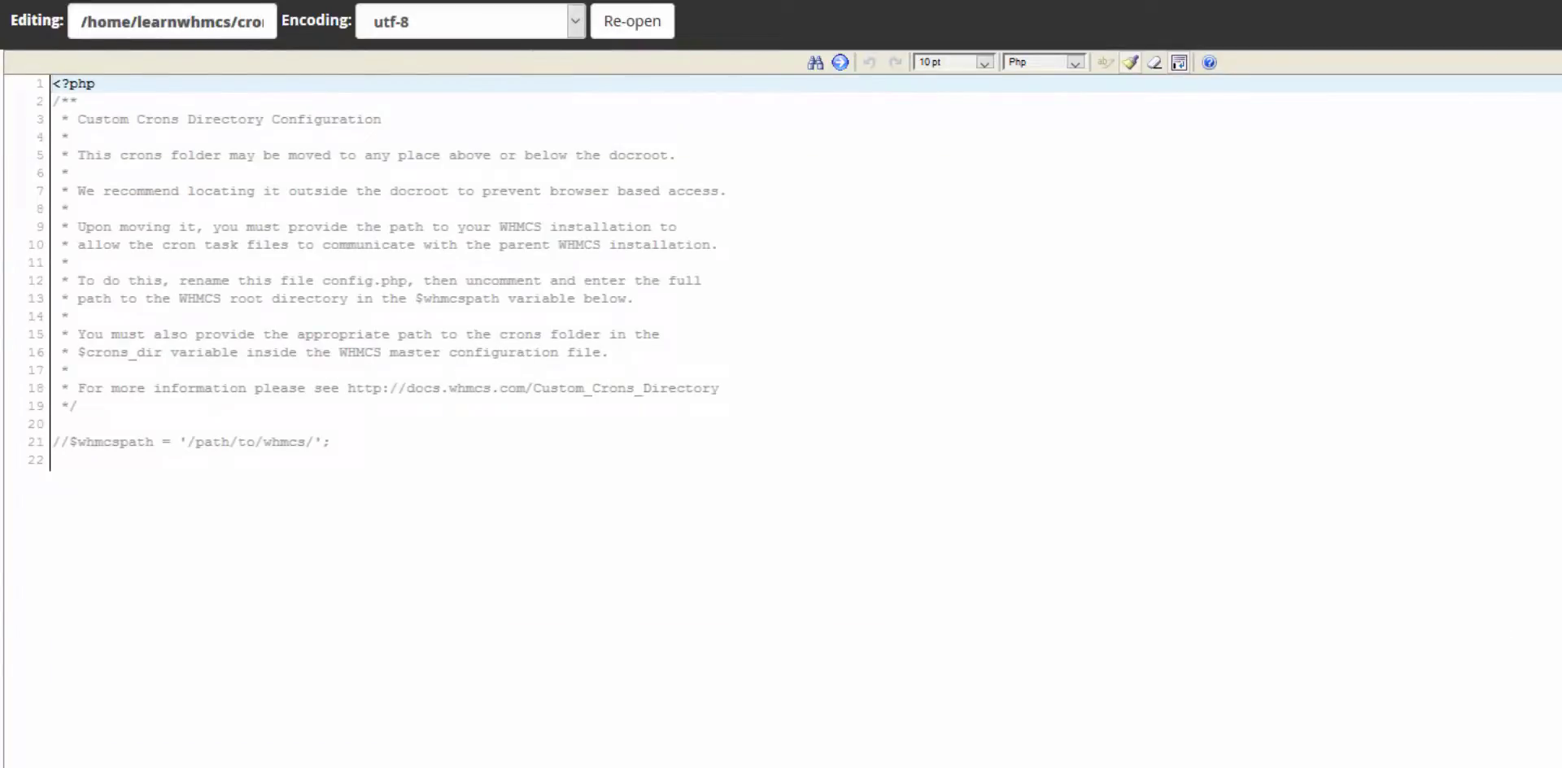
{"action": "left_click_drag", "start_coordinate": [332, 442], "coordinate": [54, 440]}
{"action": "type", "text": "$whmcspath = '/home/learnwhmcs/public_html/whmcs/';"}
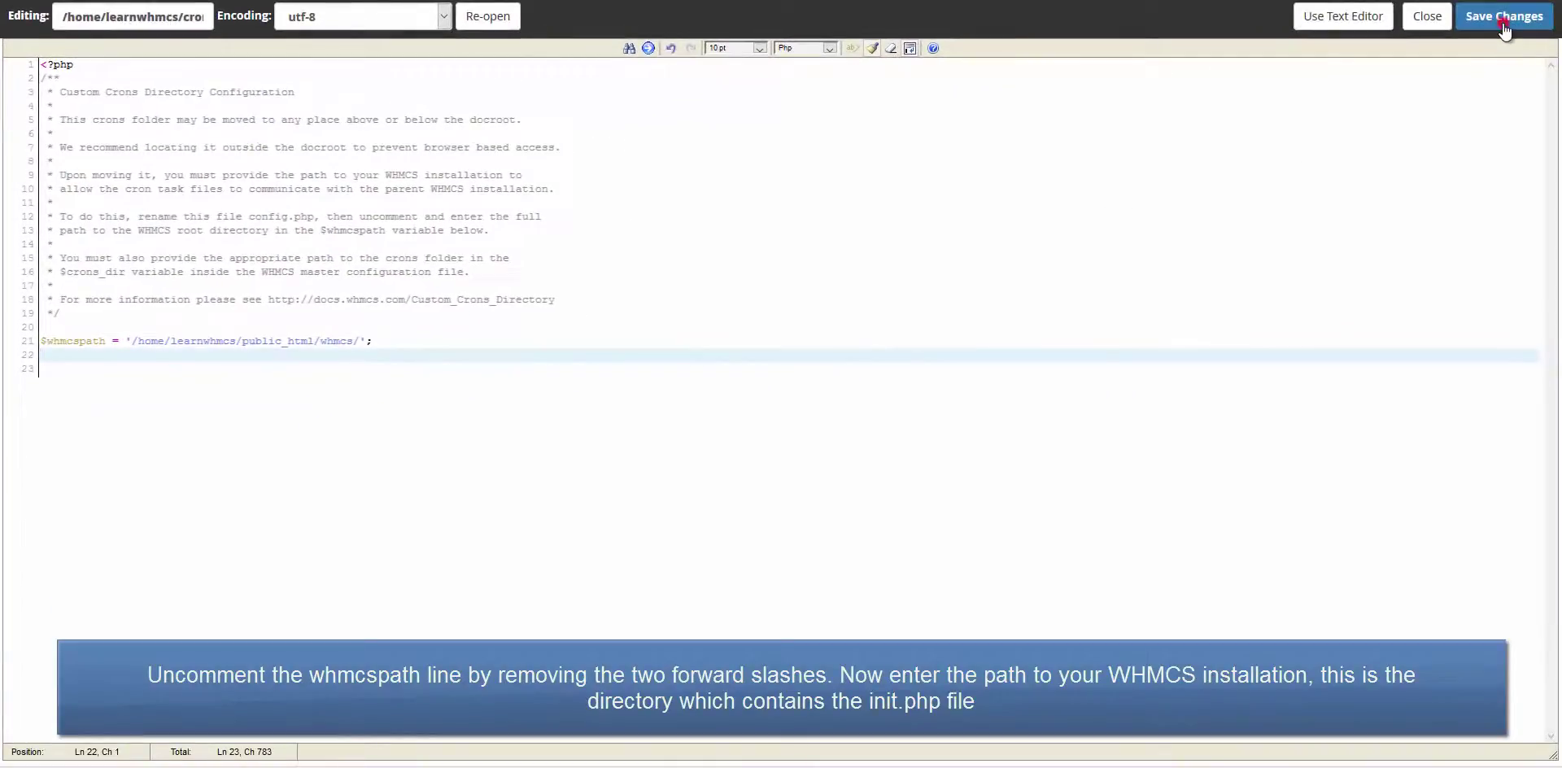
{"action": "left_click", "coordinate": [1502, 24]}
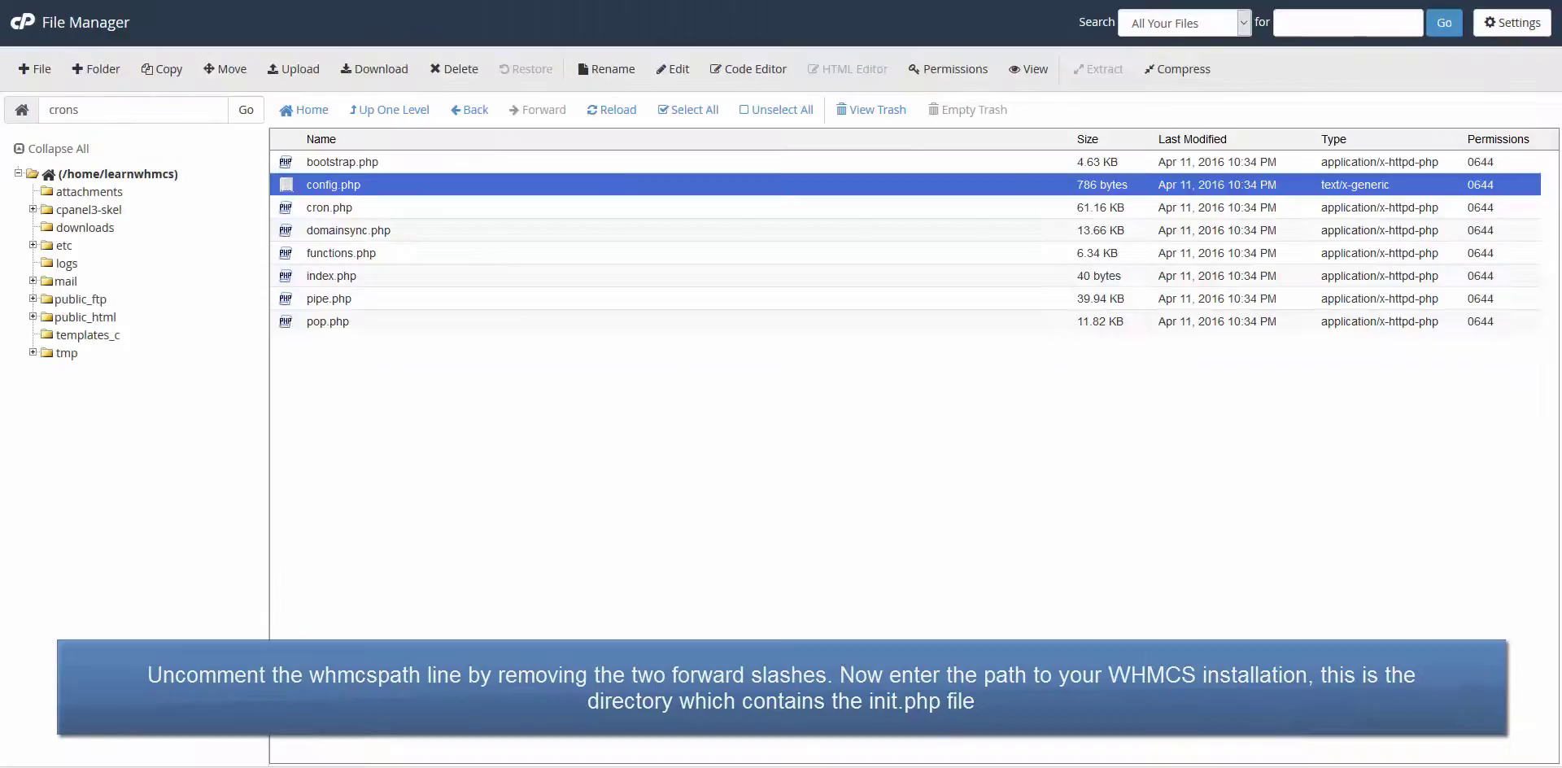
Add the line $crons_dir = '/home/learnwhmcs/crons/'; at the end of public_html/whmcs/configuration.php and save the file.
{"action": "left_click", "coordinate": [394, 118]}
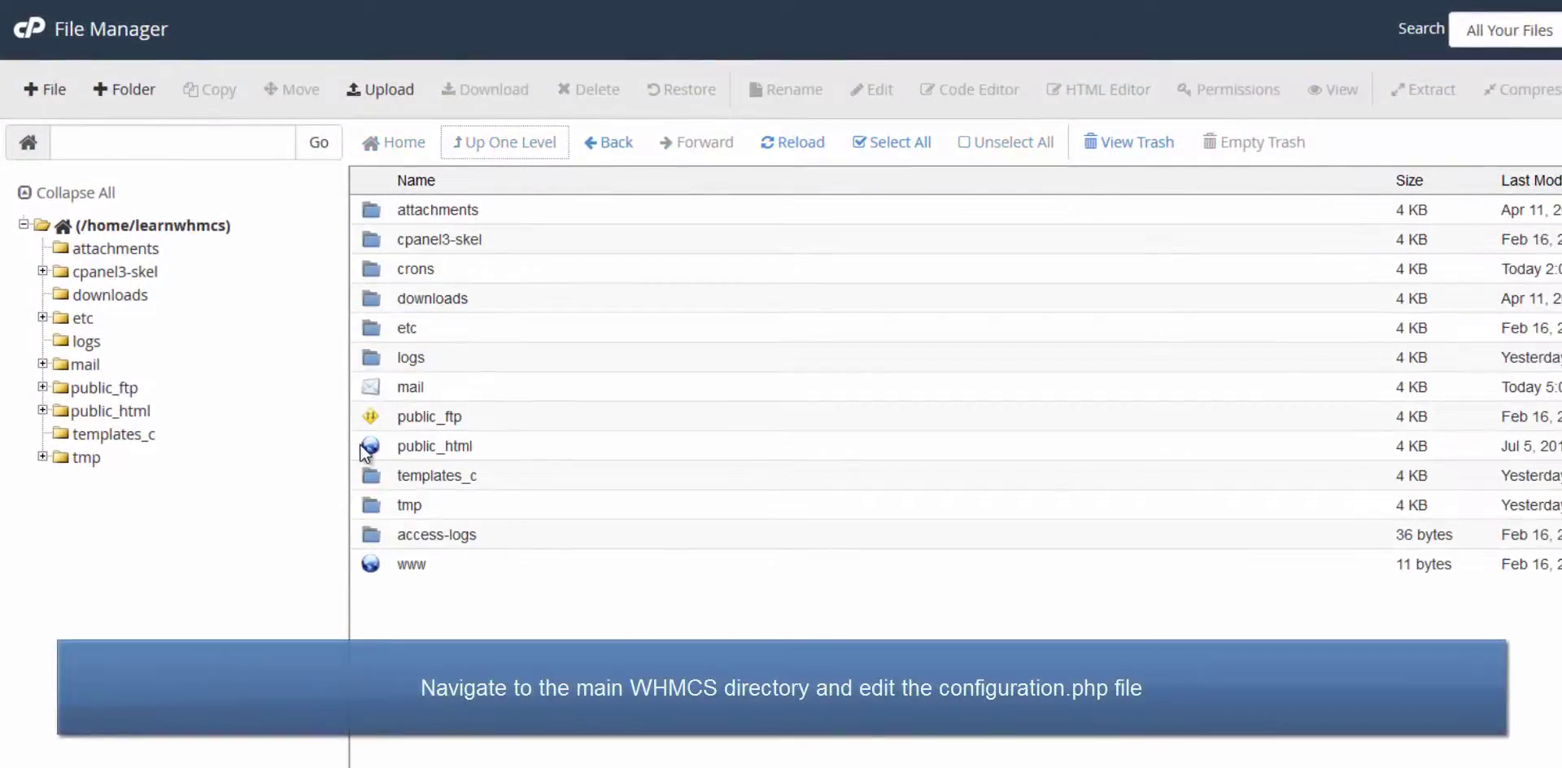
{"action": "double_click", "coordinate": [361, 446]}
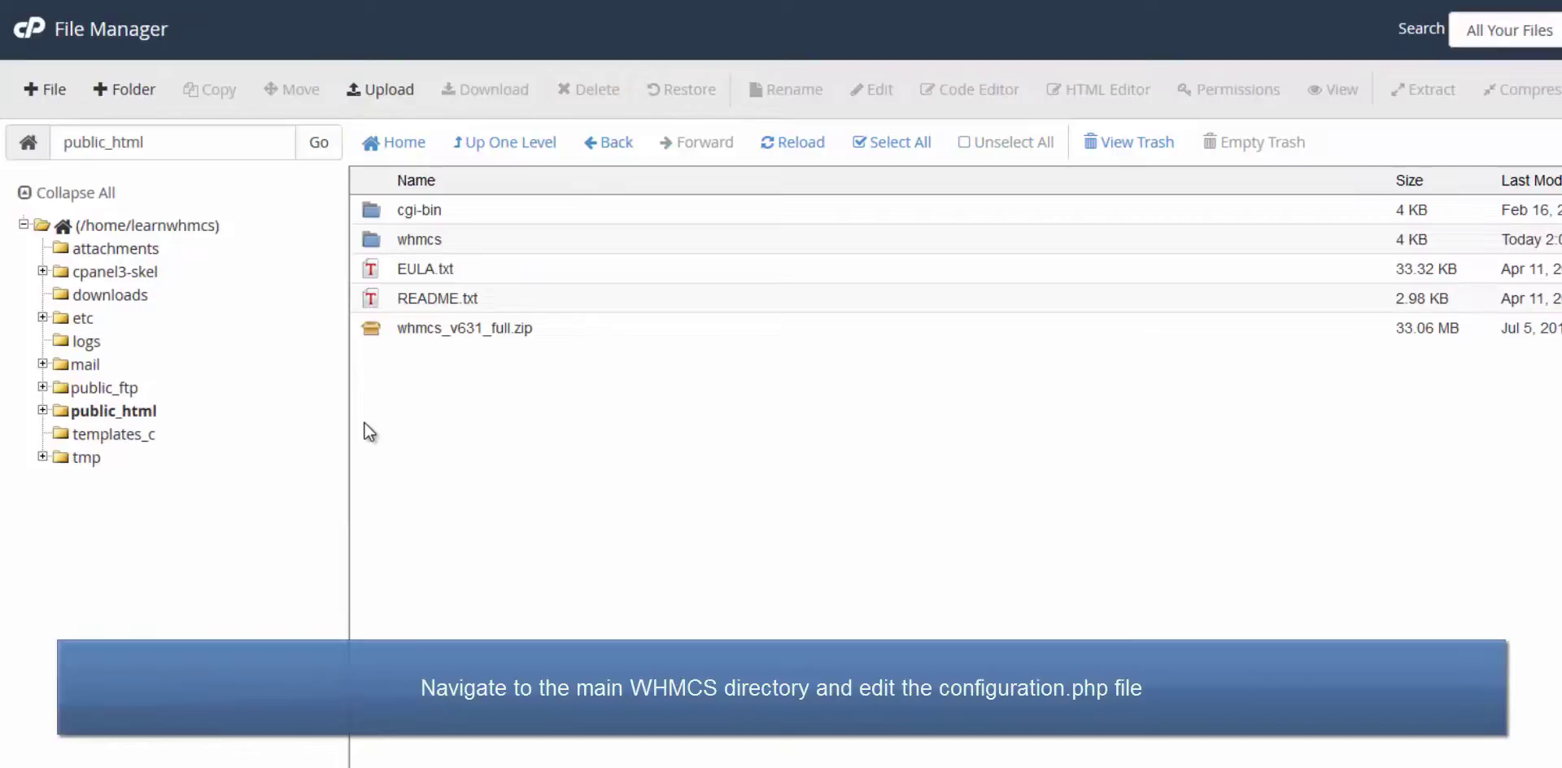
{"action": "double_click", "coordinate": [379, 240]}
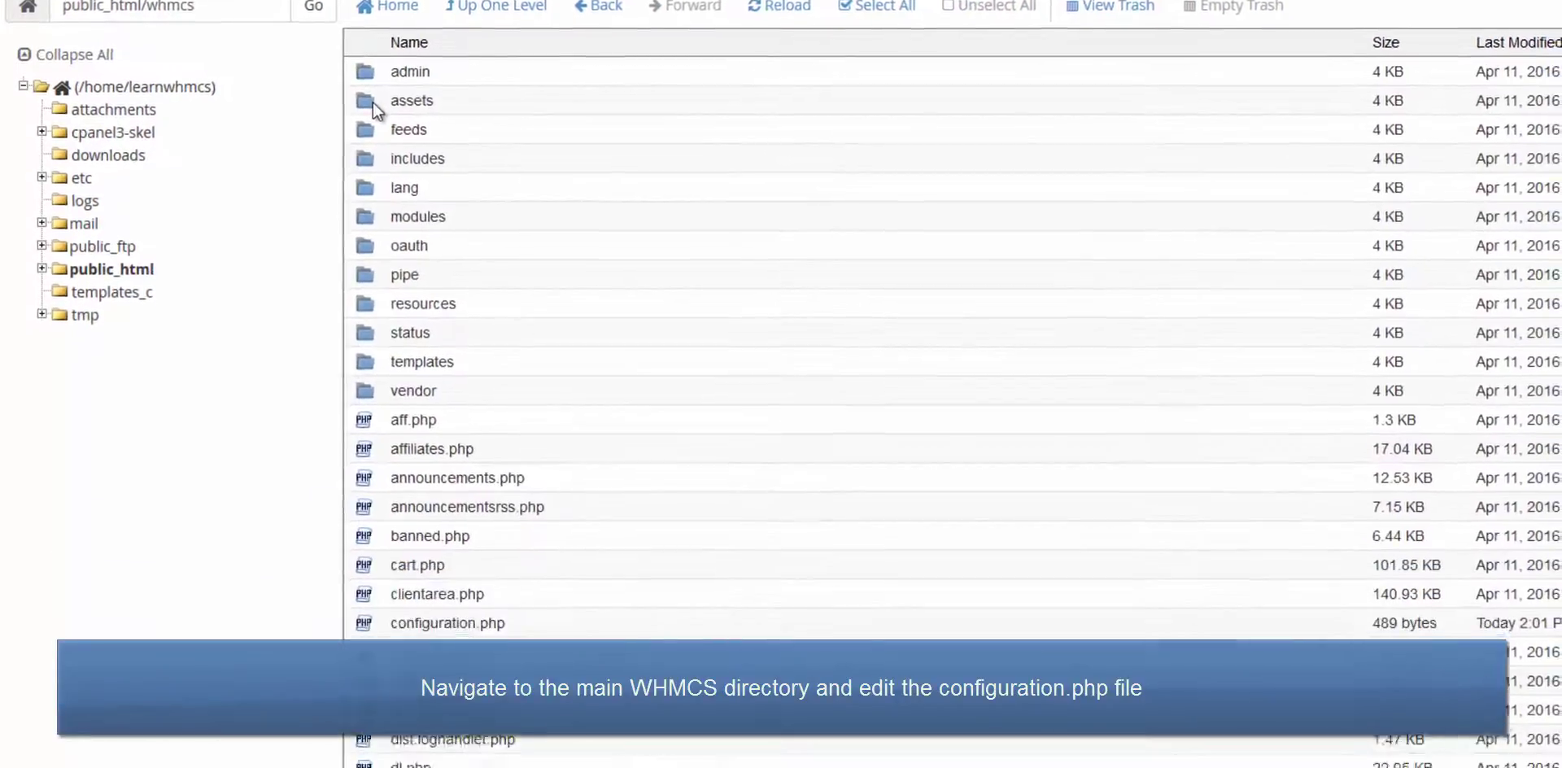
{"action": "right_click", "coordinate": [369, 550]}
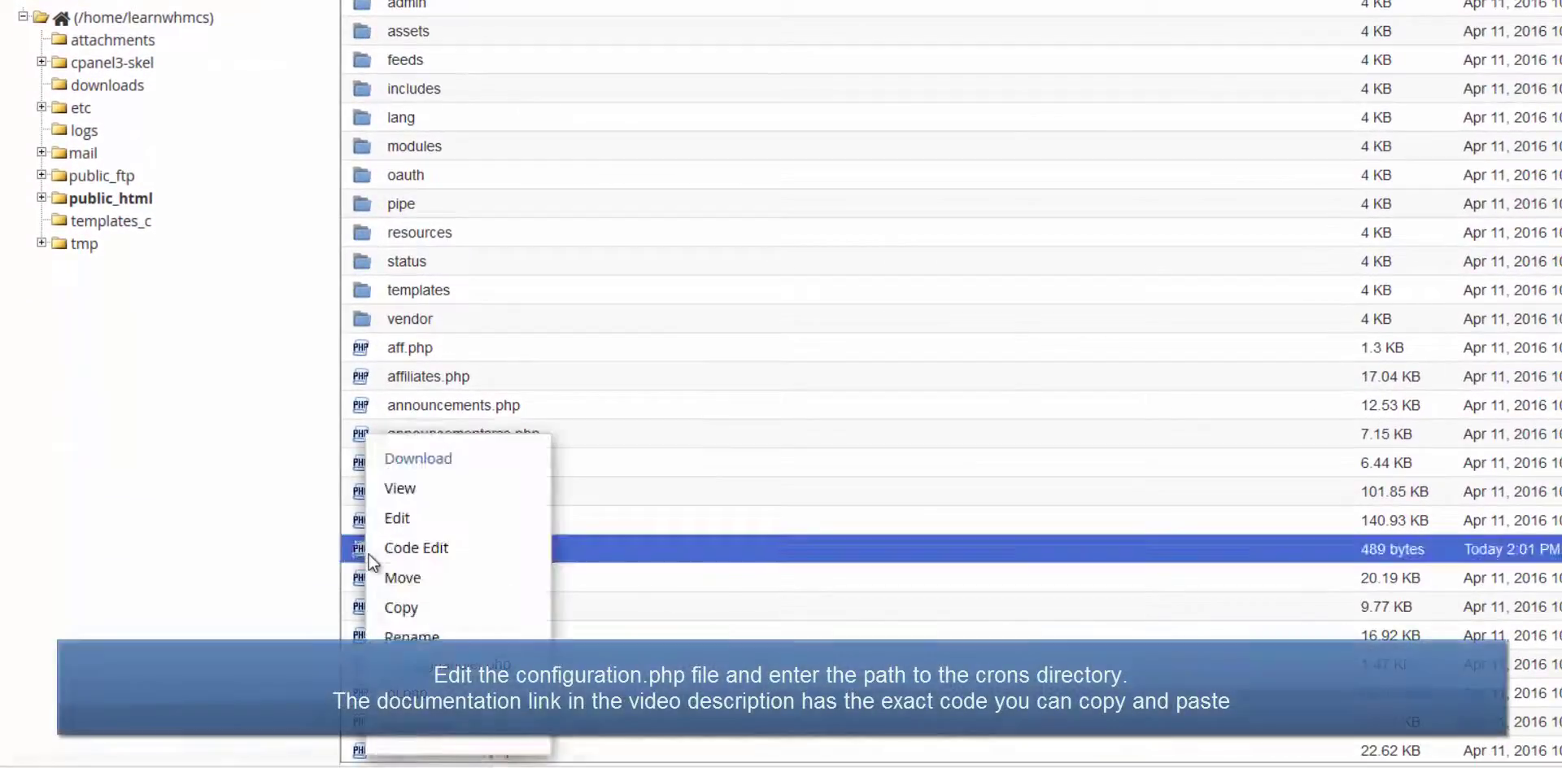
{"action": "left_click", "coordinate": [394, 545]}
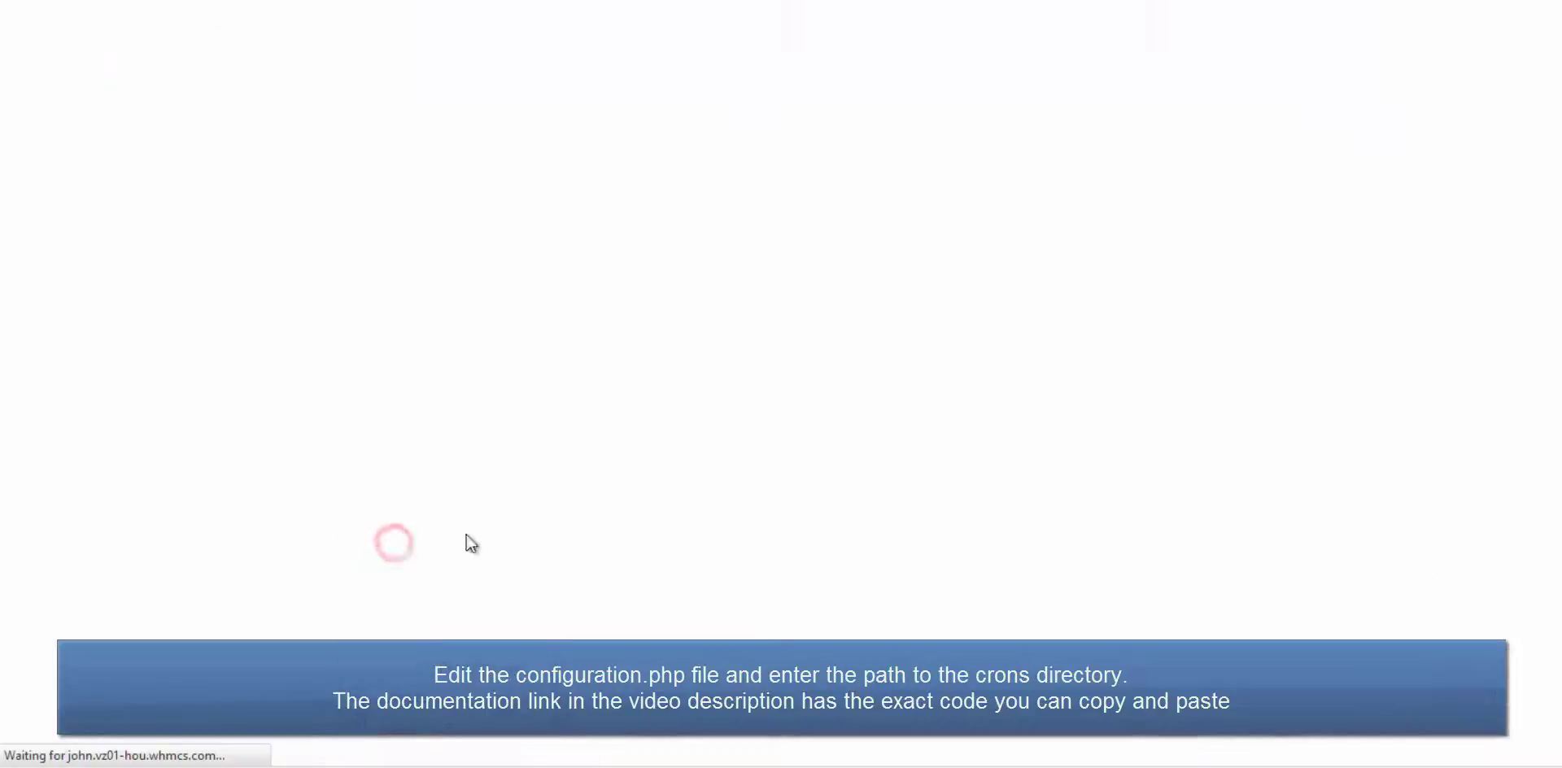
{"action": "left_click", "coordinate": [519, 272]}
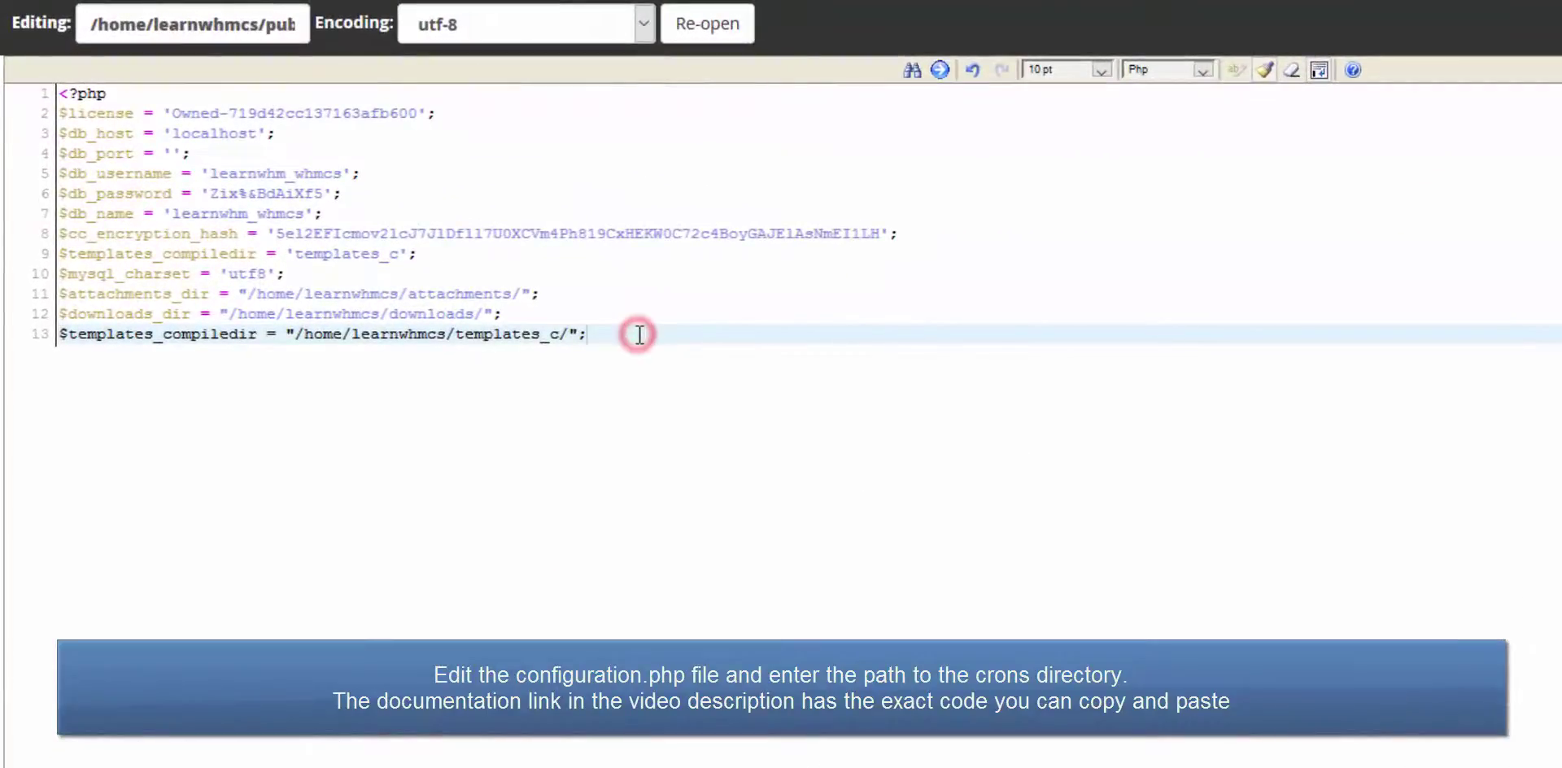
{"action": "key", "text": "Return"}
{"action": "type", "text": "$crons_dir = '/home/learnwhmcs/crons/';"}
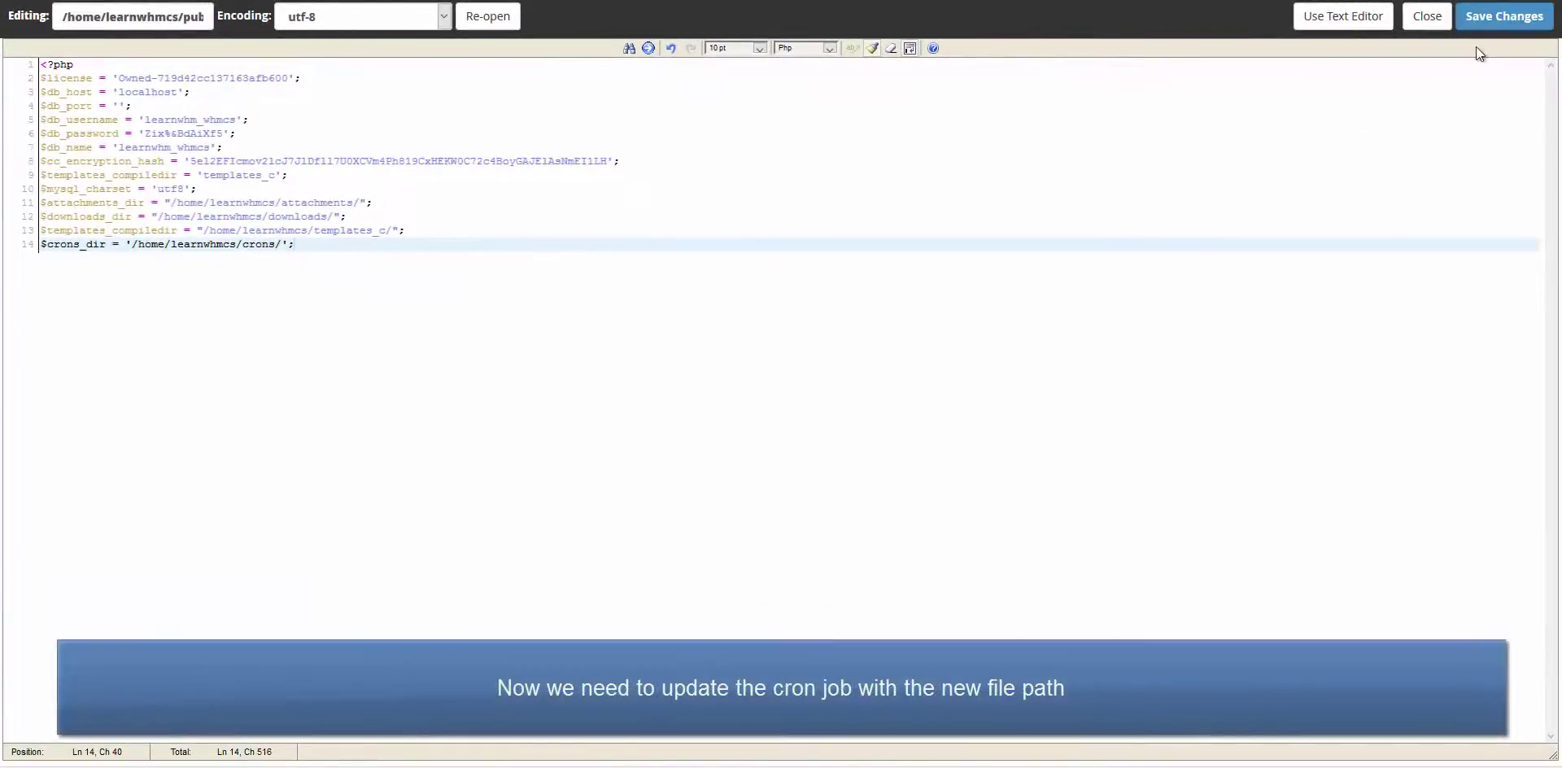
{"action": "left_click", "coordinate": [1496, 21]}
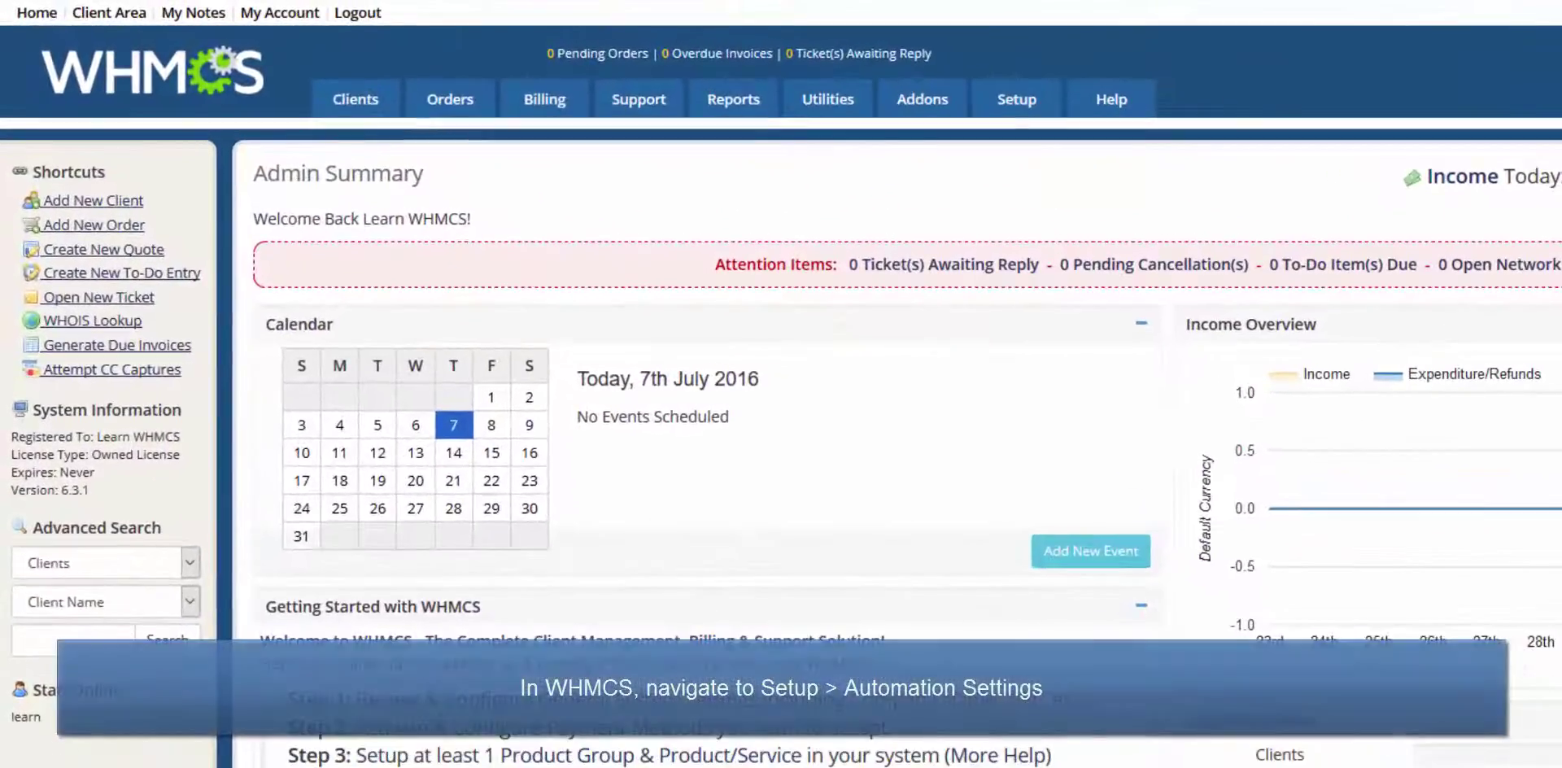
Switch to the WHMCS admin area and copy the PHP cron job command from the Automation Settings.
{"action": "left_click", "coordinate": [1018, 102]}
{"action": "left_click", "coordinate": [1022, 160]}
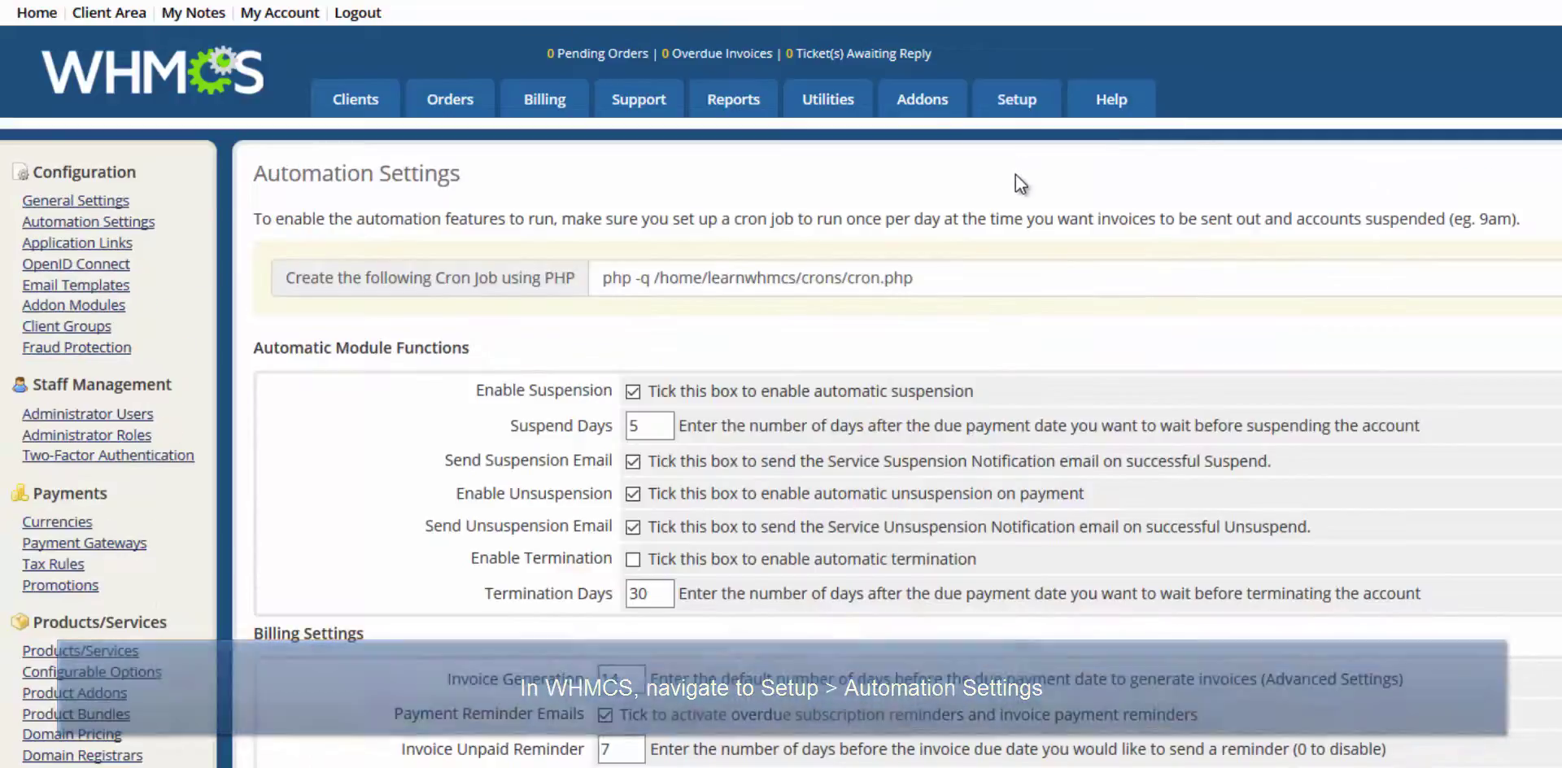
{"action": "left_click", "coordinate": [975, 278]}
{"action": "right_click", "coordinate": [975, 279]}
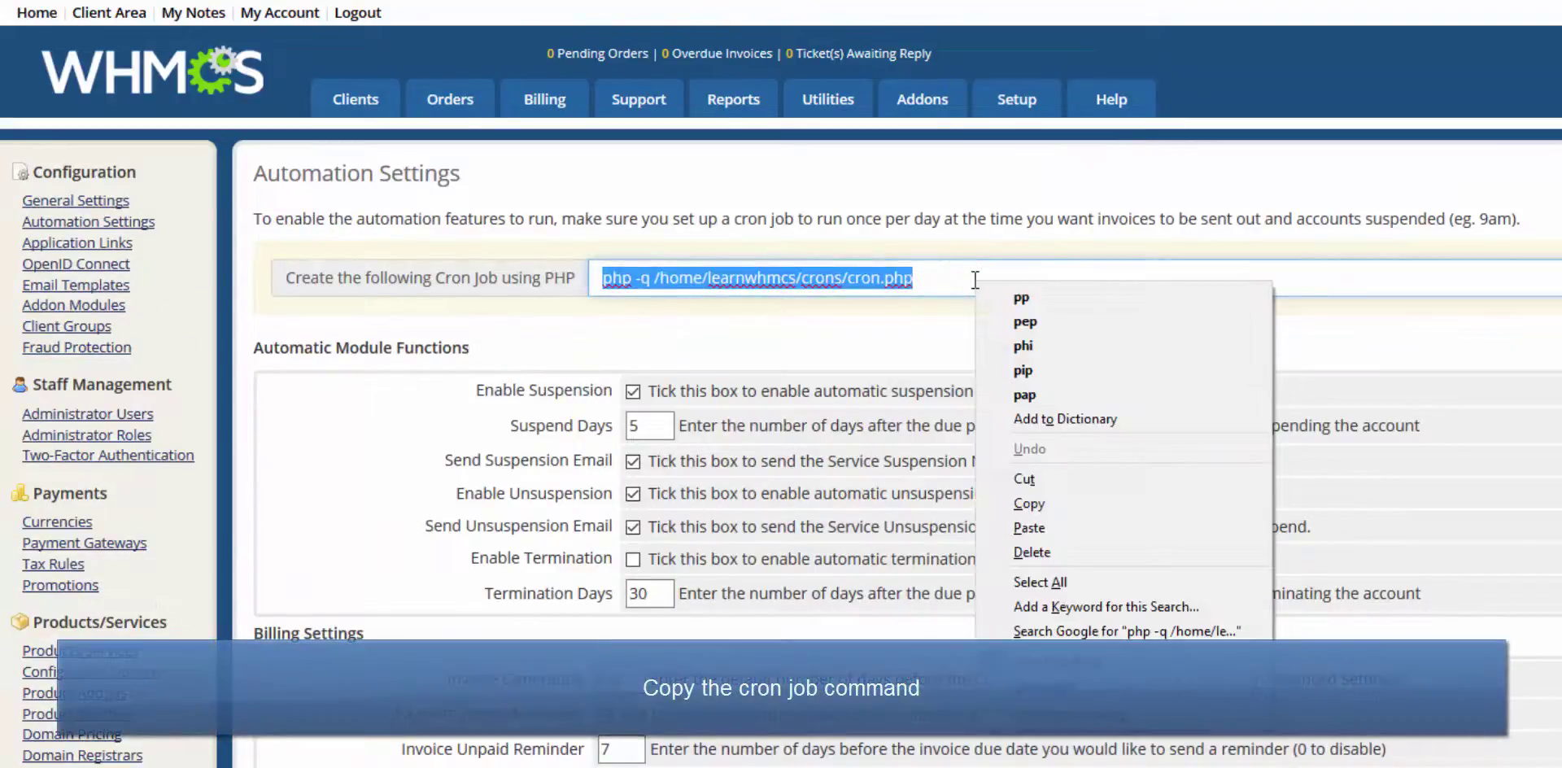
{"action": "left_click", "coordinate": [1046, 506]}
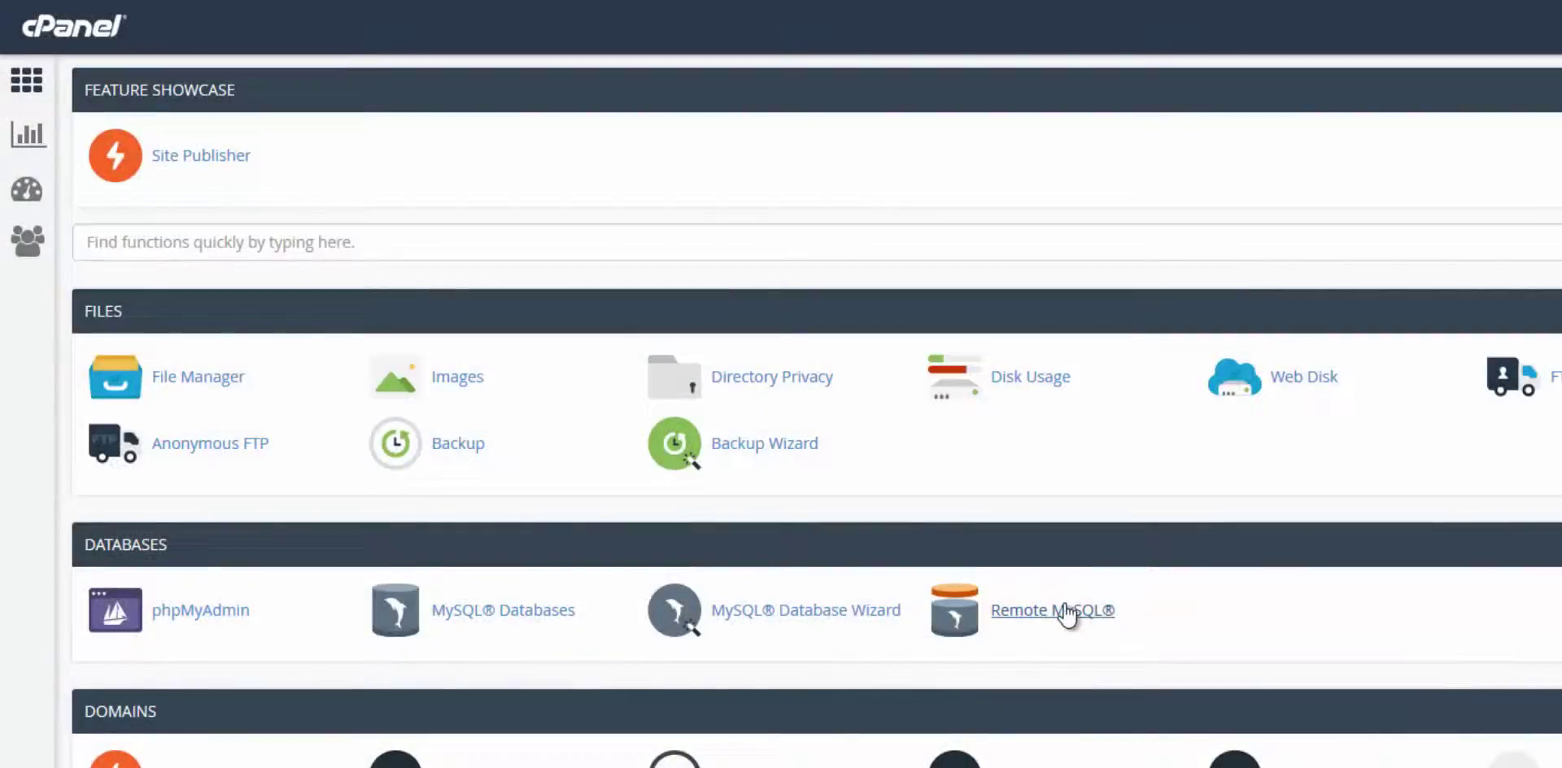
Switch to cPanel, search its functions for cron and open the Cron Jobs page.
{"action": "left_click", "coordinate": [540, 251]}
{"action": "type", "text": "cr"}
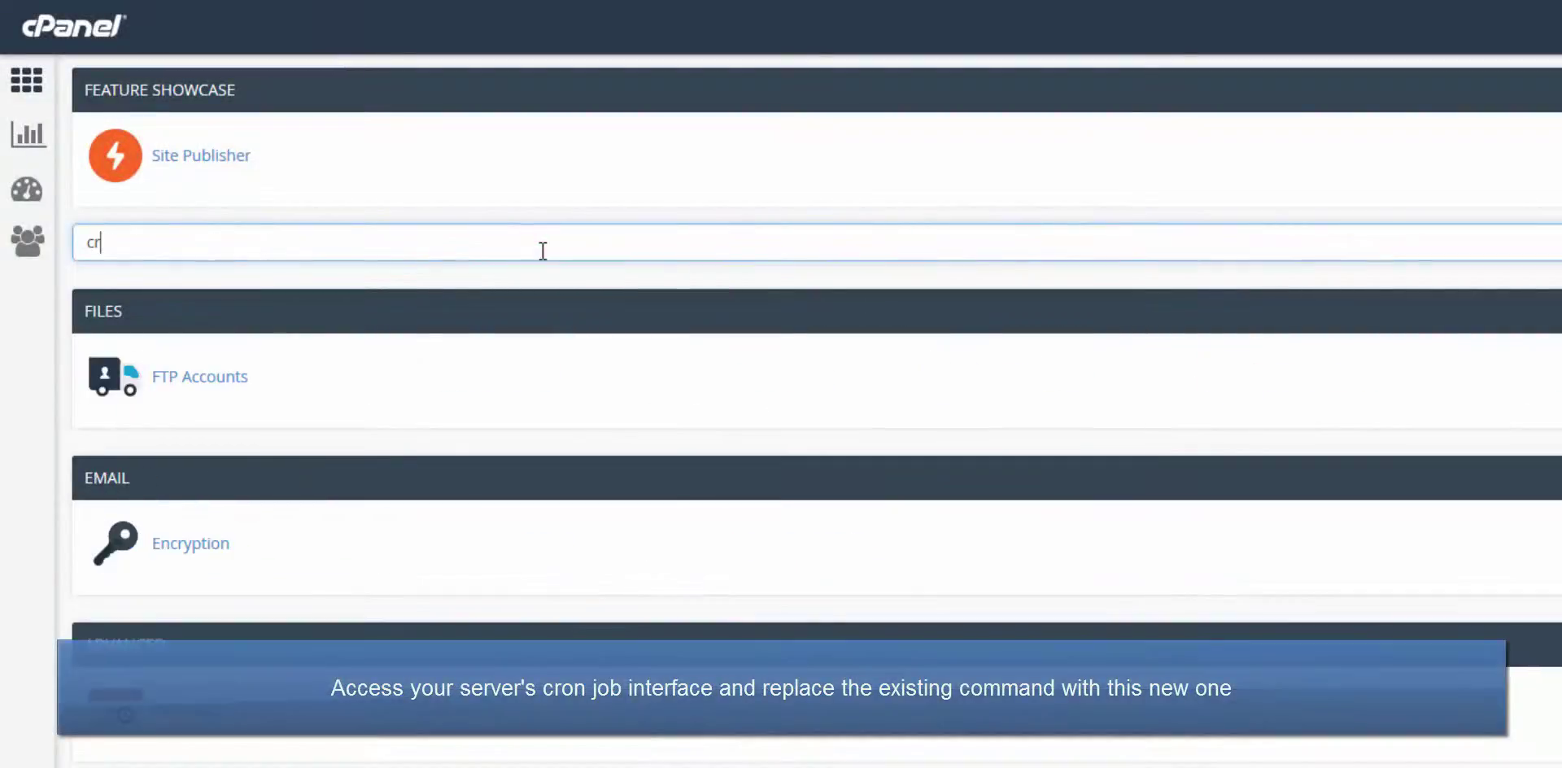
{"action": "type", "text": "on"}
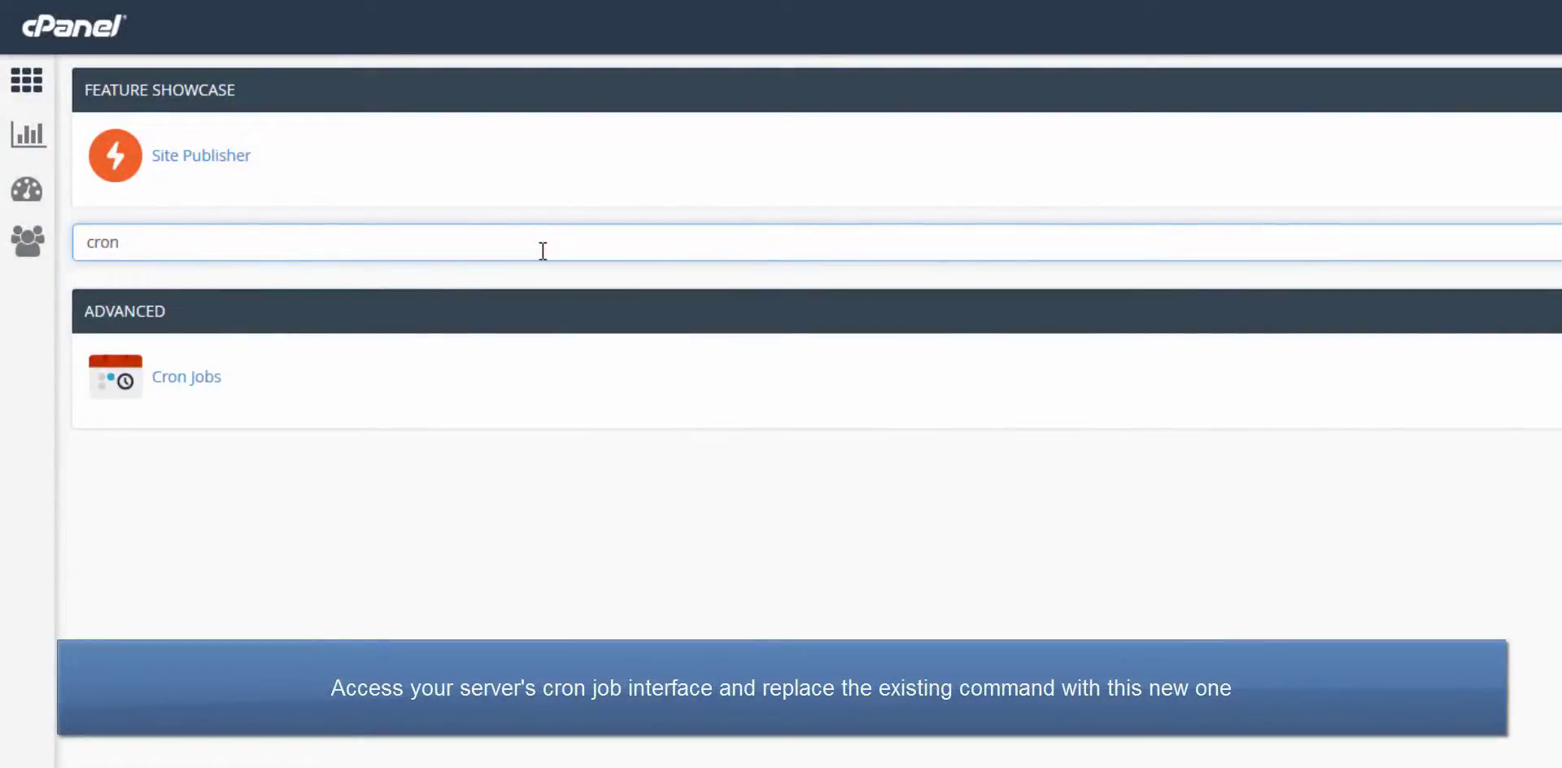
{"action": "left_click", "coordinate": [244, 383]}
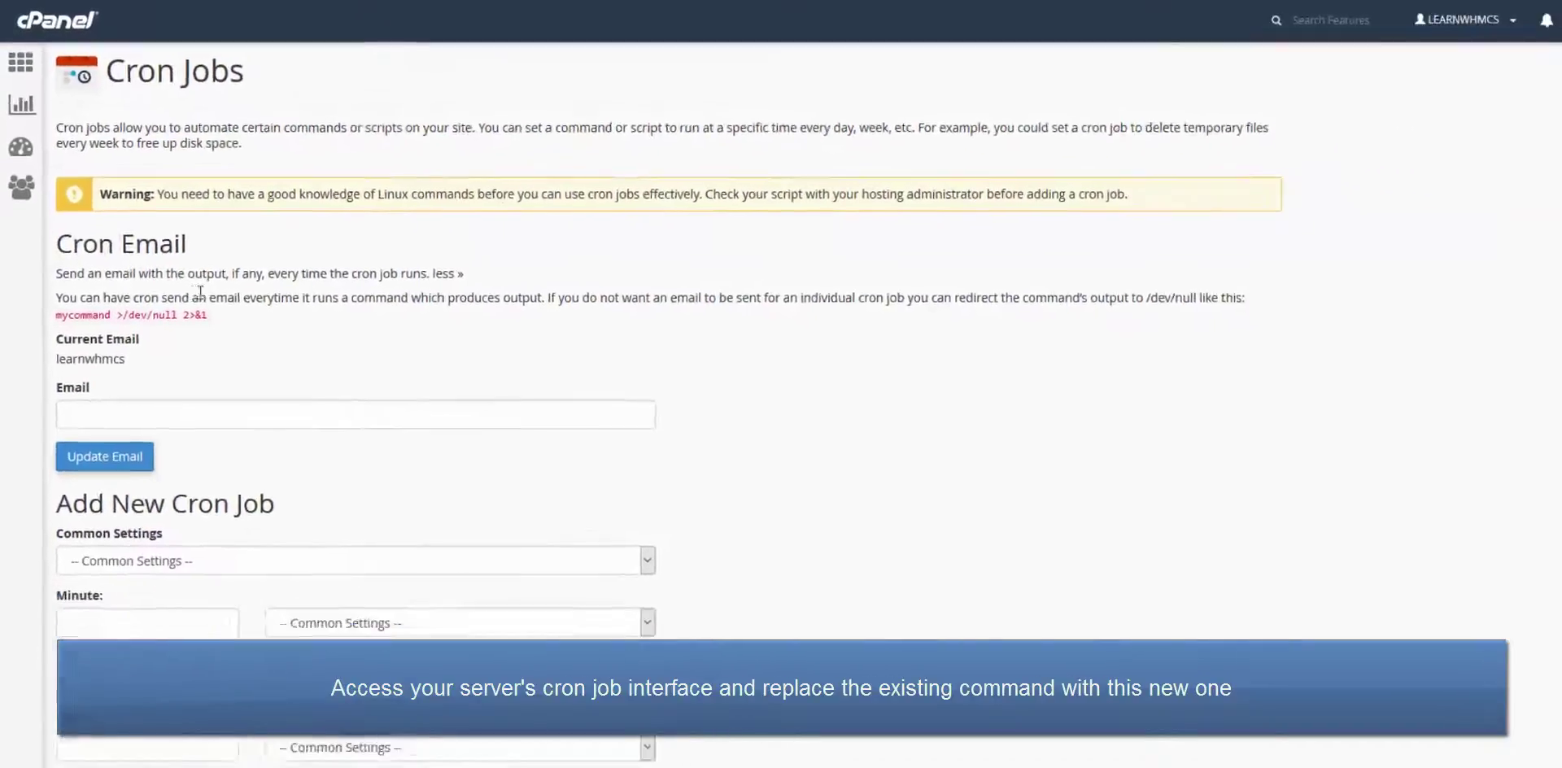
Replace the existing cron job's command with the copied php -q /home/learnwhmcs/crons/cron.php and save the line.
{"action": "middle_click", "coordinate": [328, 265]}
{"action": "middle_click", "coordinate": [334, 431]}
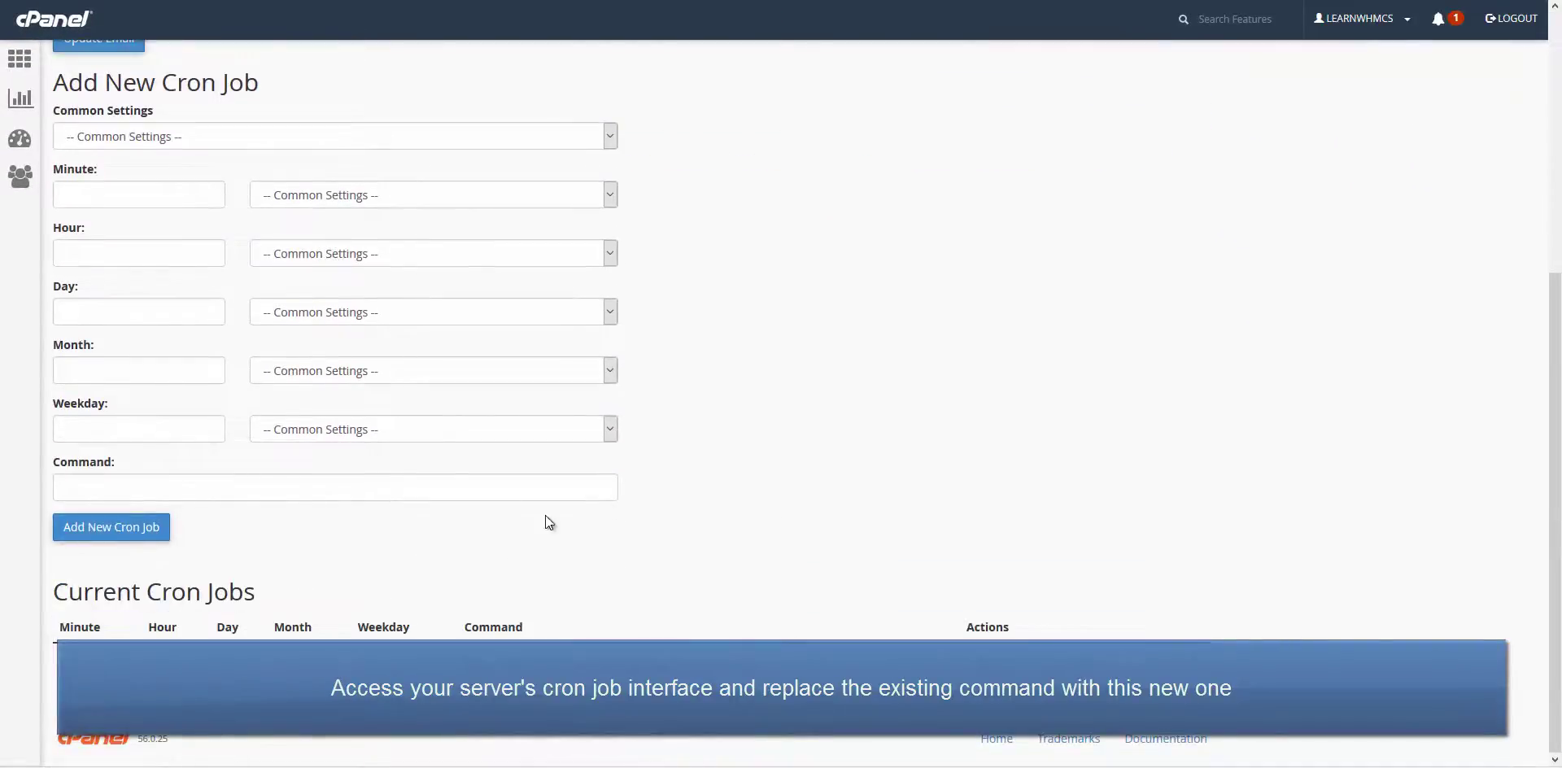
{"action": "left_click", "coordinate": [1007, 663]}
{"action": "scroll", "coordinate": [1007, 663], "scroll_direction": "down", "scroll_amount": 3}
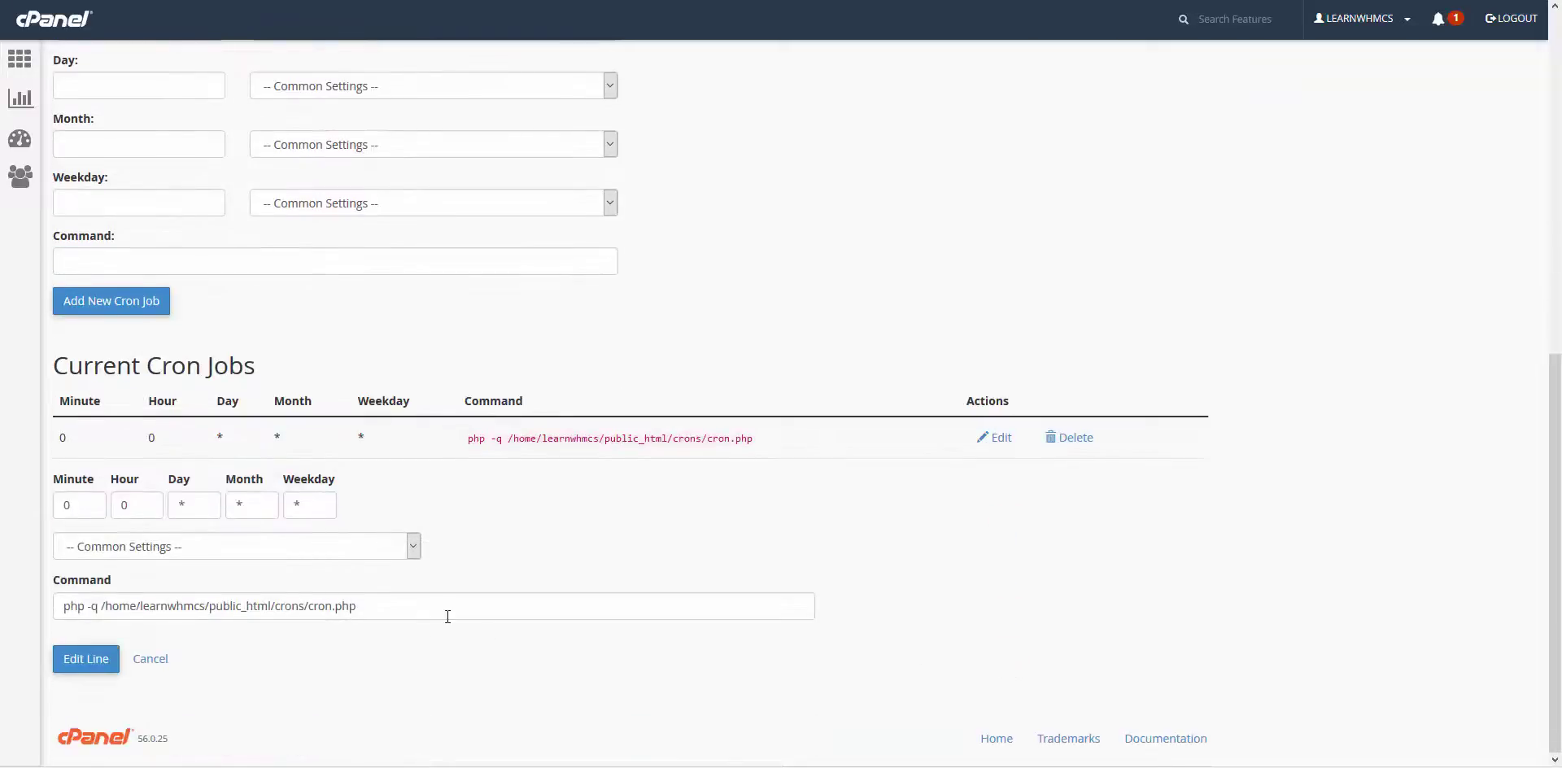
{"action": "left_click", "coordinate": [421, 607]}
{"action": "left_click_drag", "start_coordinate": [423, 607], "coordinate": [42, 609]}
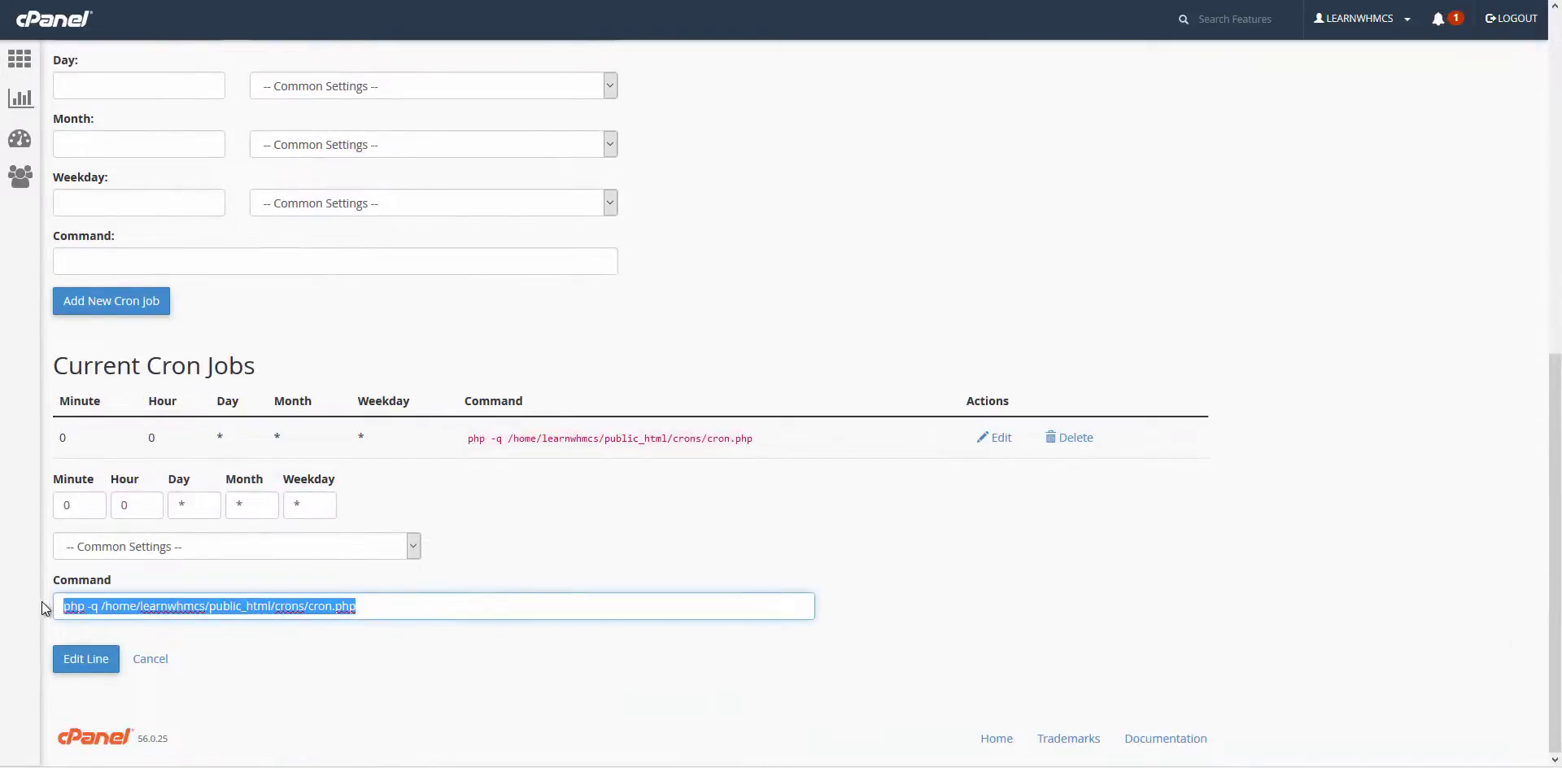
{"action": "right_click", "coordinate": [87, 605]}
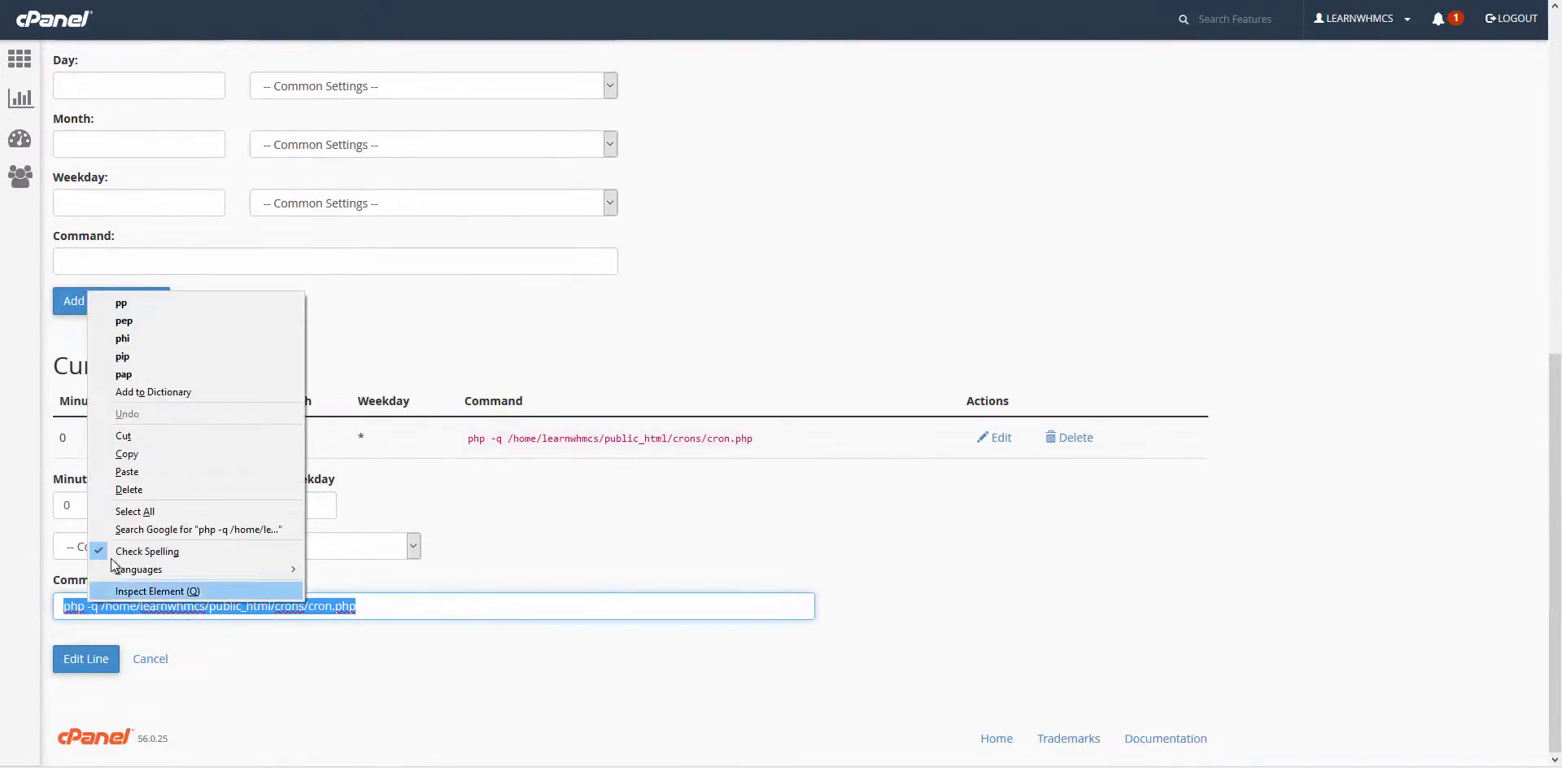
{"action": "left_click", "coordinate": [142, 475]}
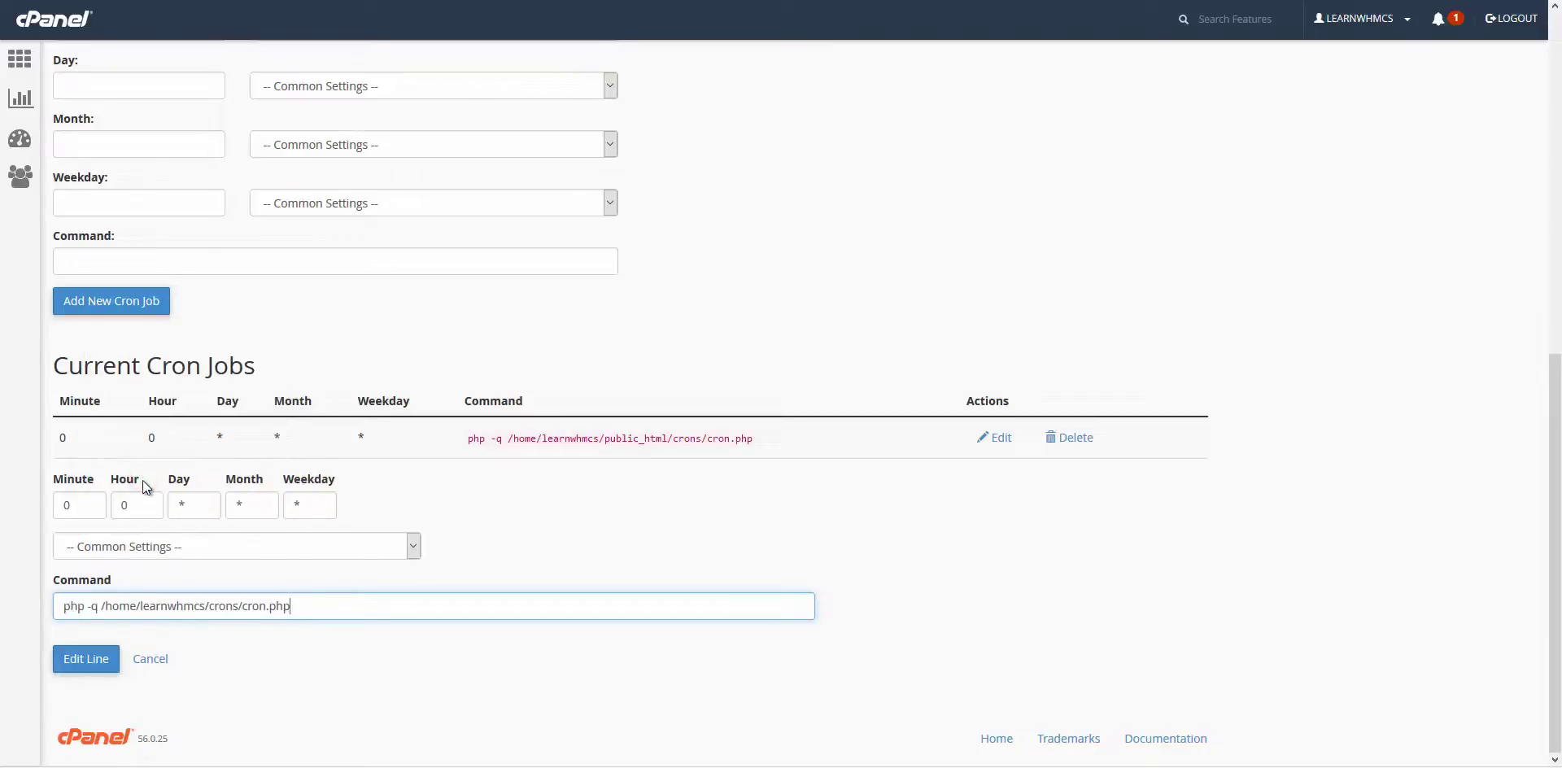
{"action": "left_click", "coordinate": [95, 661]}
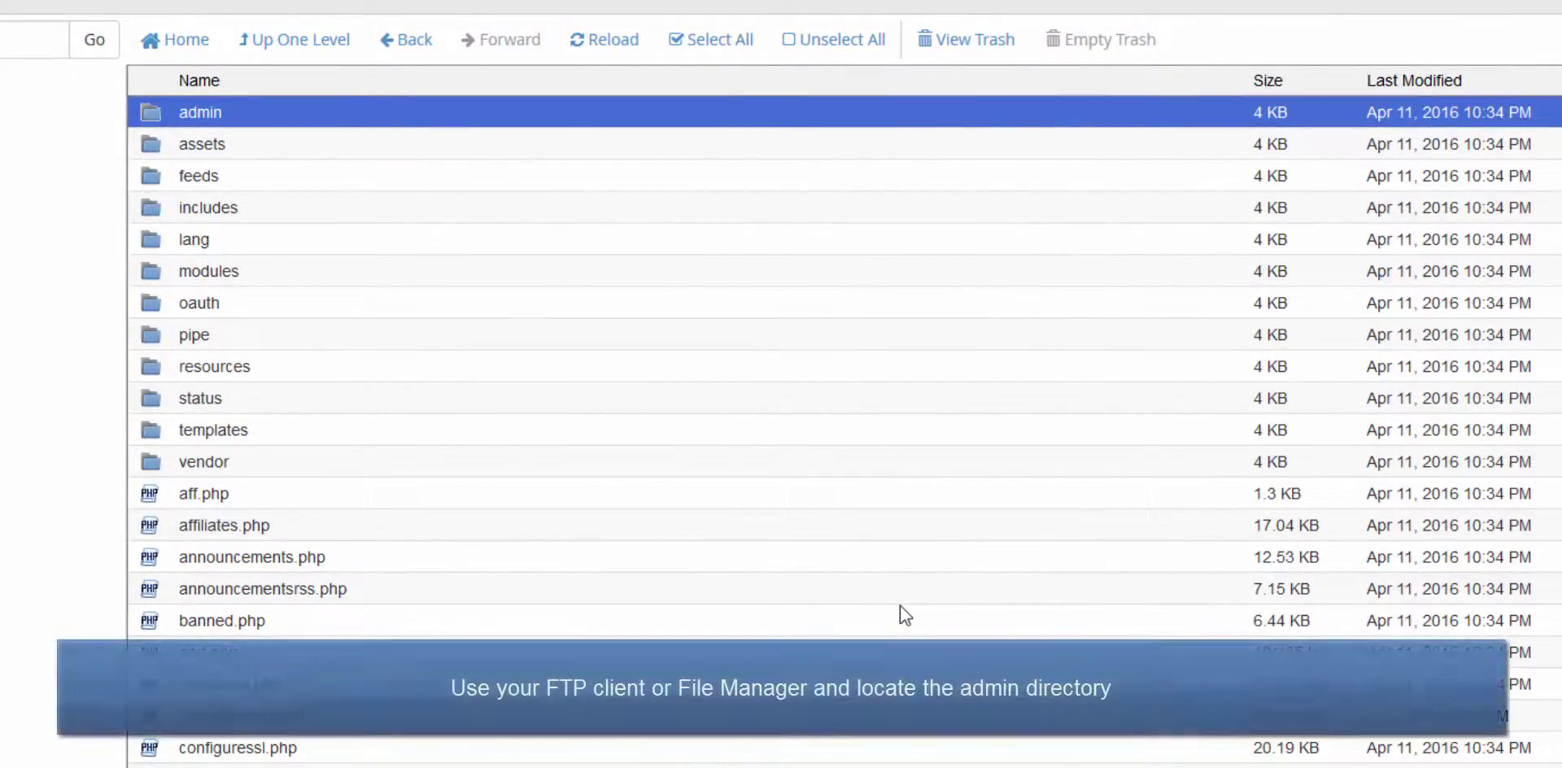
In the file manager, rename the admin folder in public_html/whmcs to adminarea.
{"action": "right_click", "coordinate": [236, 114]}
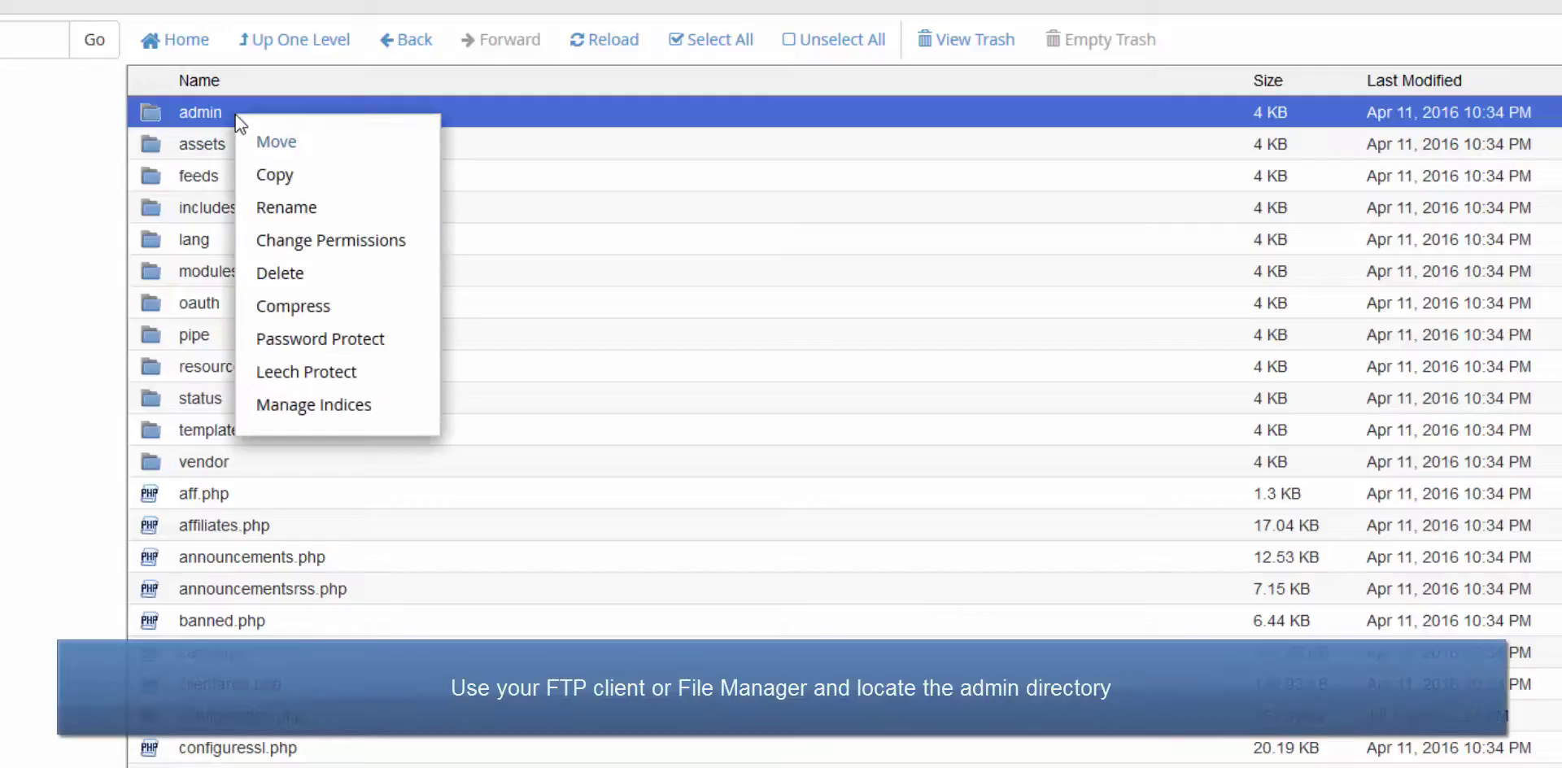
{"action": "left_click", "coordinate": [307, 209]}
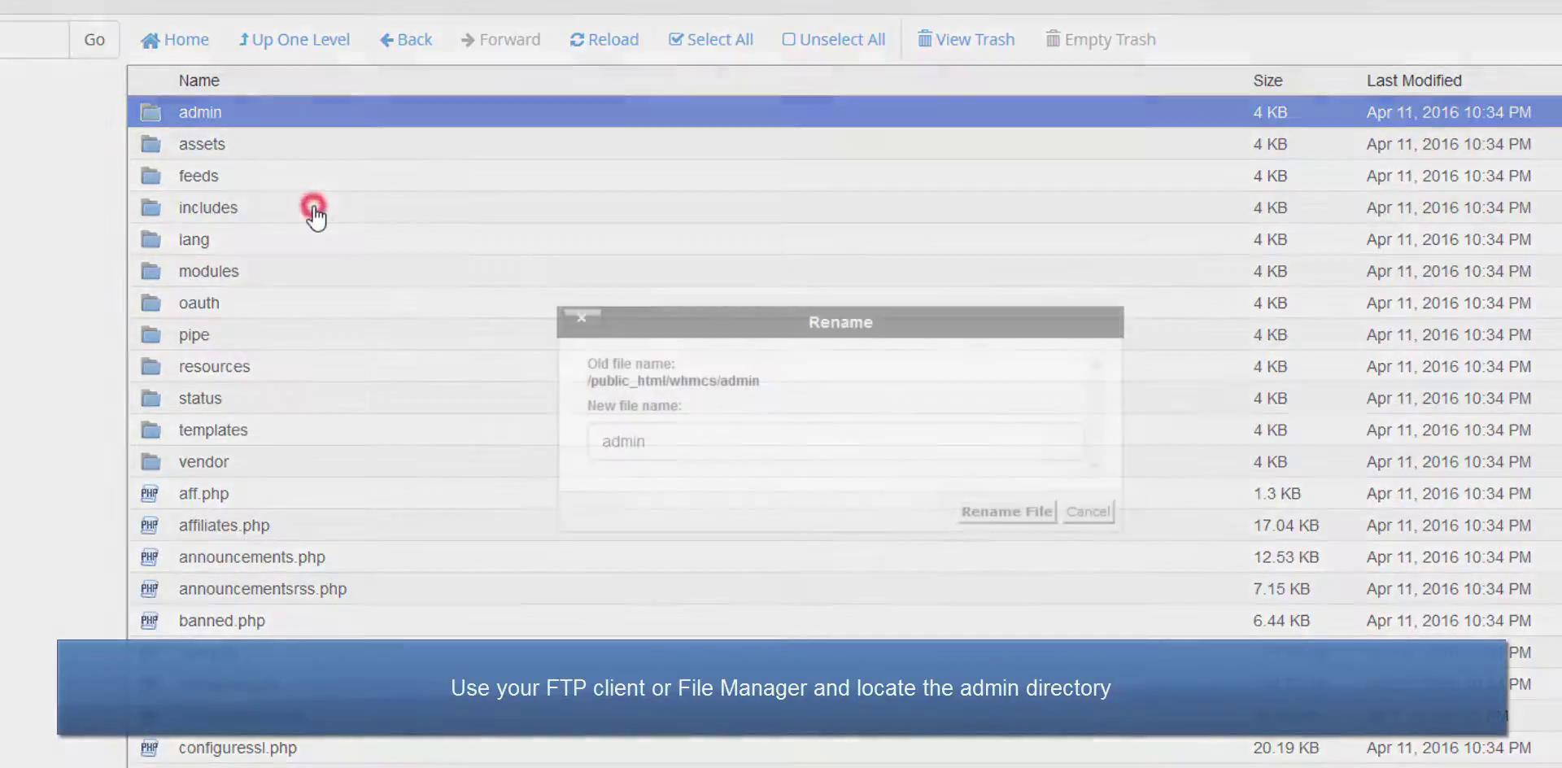
{"action": "left_click", "coordinate": [725, 441]}
{"action": "type", "text": "area"}
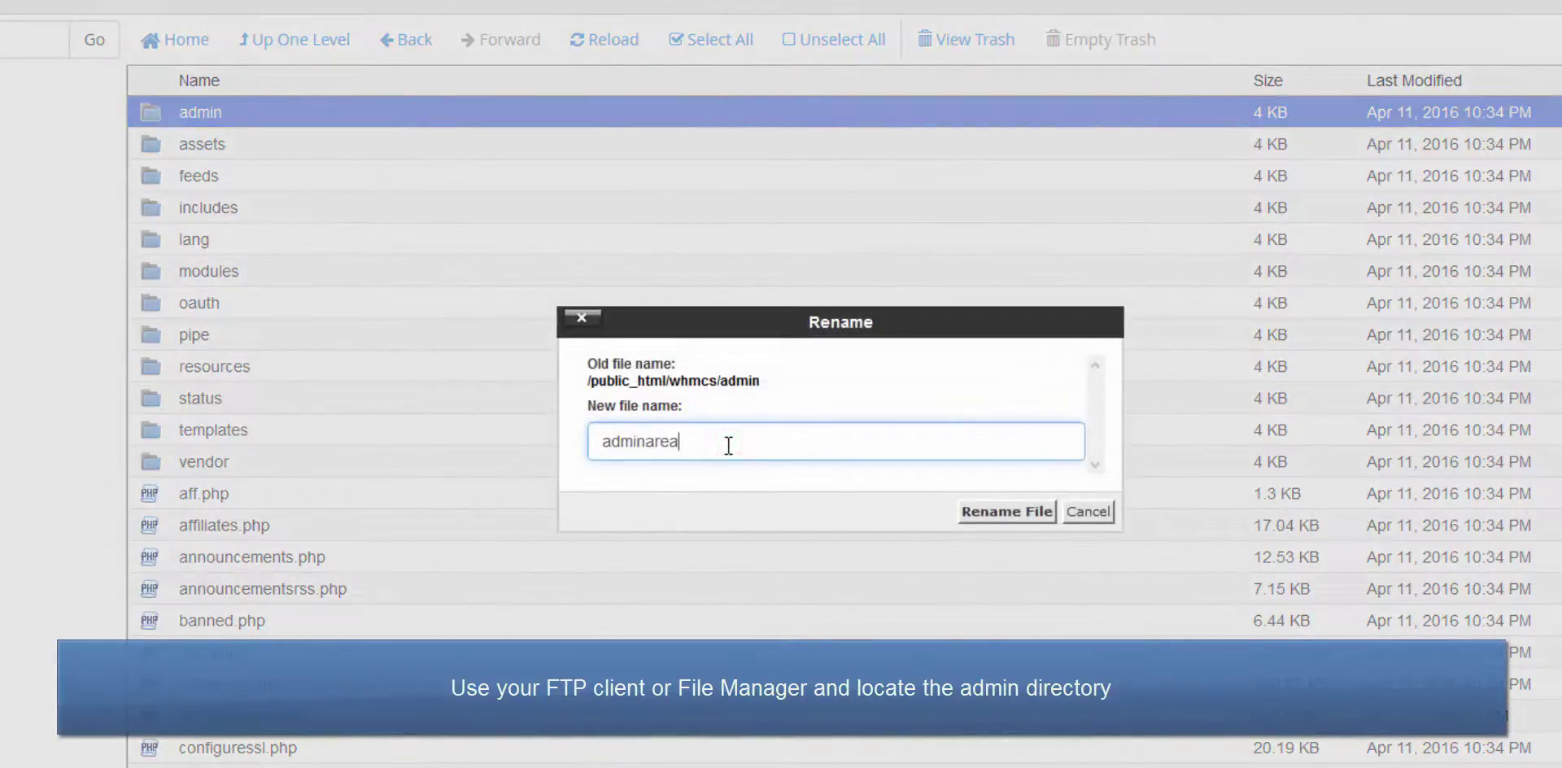
{"action": "left_click", "coordinate": [1007, 511]}
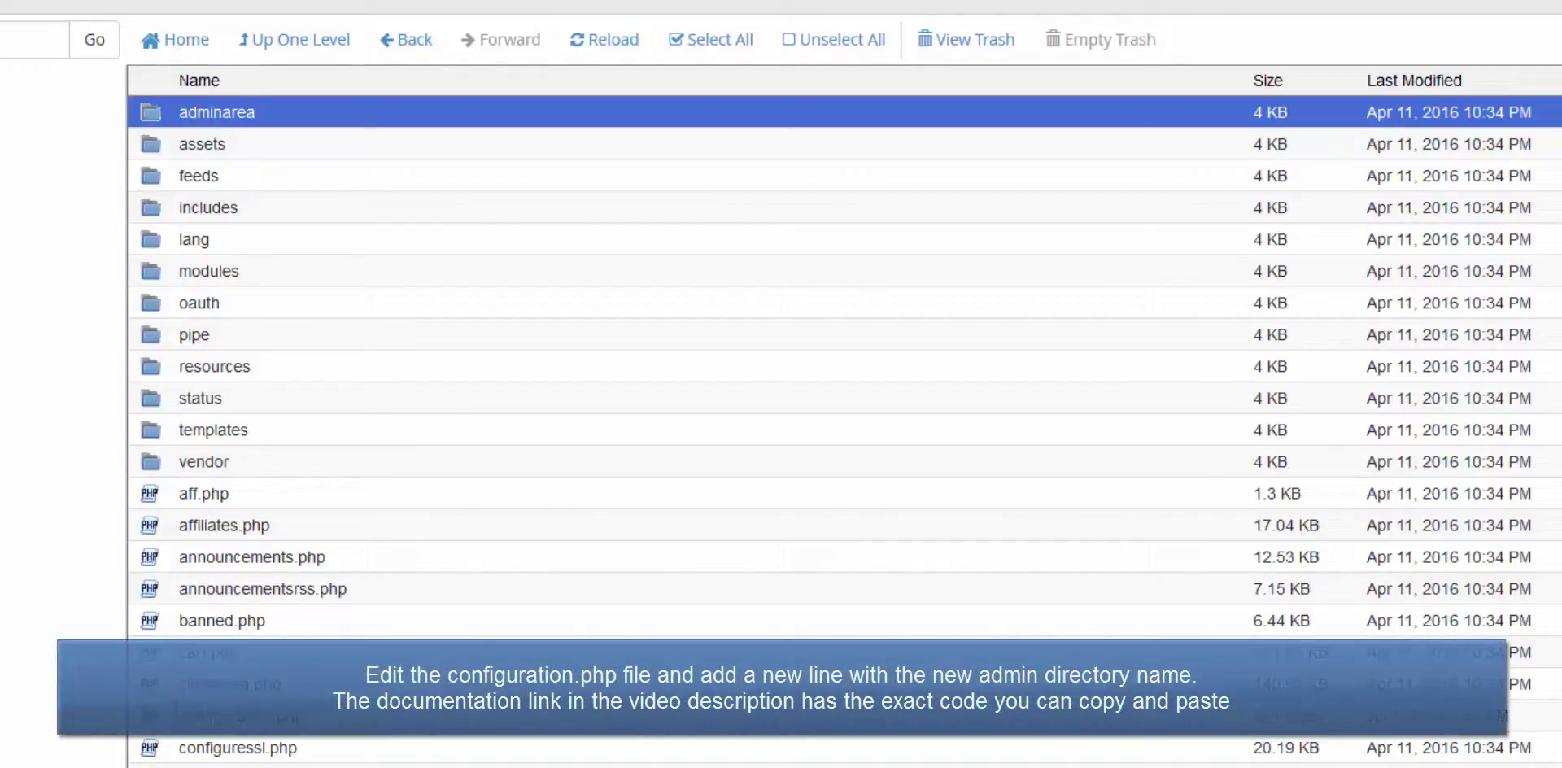
Open configuration.php for editing and add the line $customadminpath = "adminarea"; after the $crons_dir line.
{"action": "right_click", "coordinate": [167, 716]}
{"action": "left_click", "coordinate": [211, 717]}
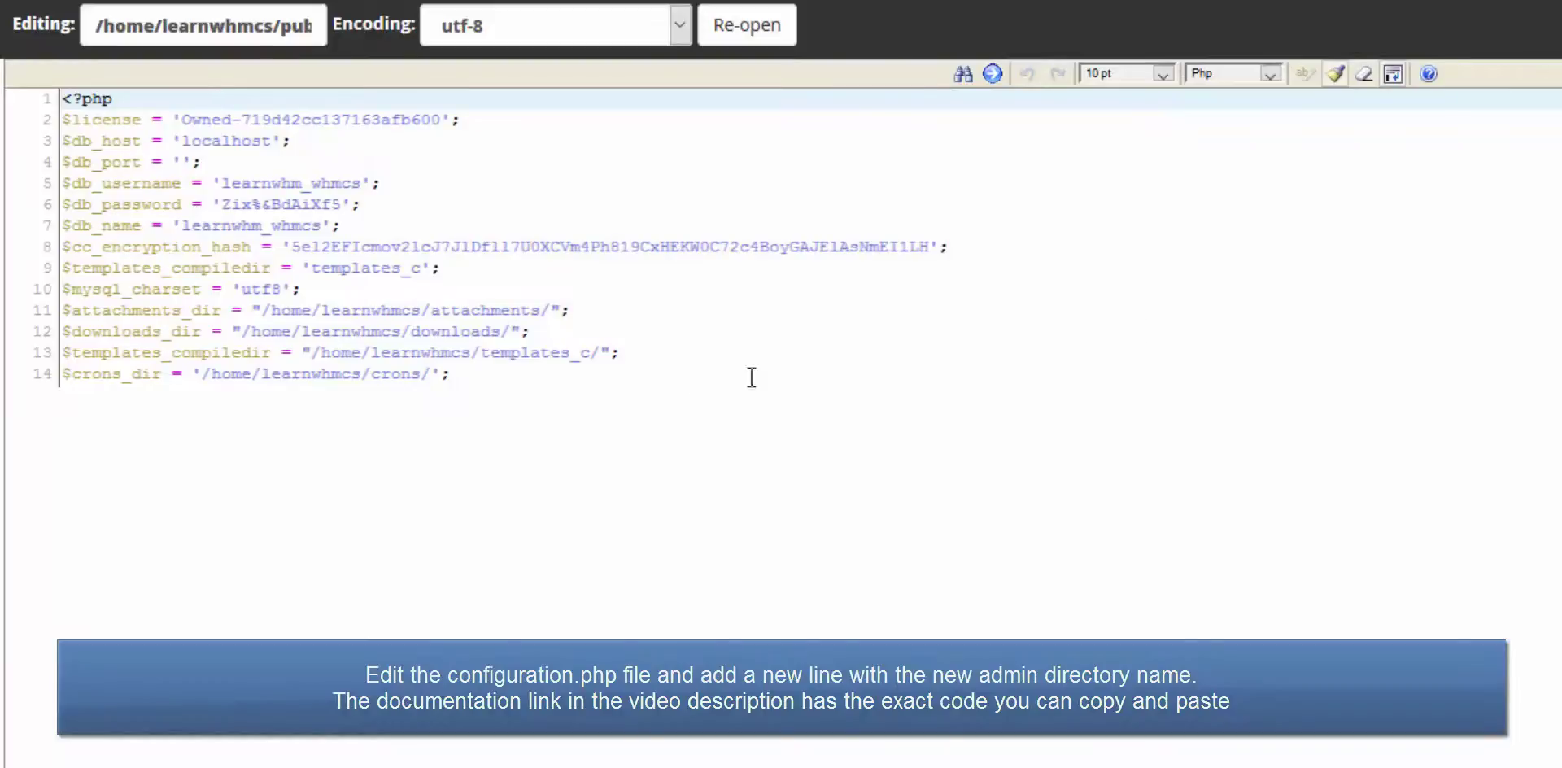
{"action": "left_click", "coordinate": [487, 378]}
{"action": "key", "text": "Return"}
{"action": "key", "text": "ctrl+v"}
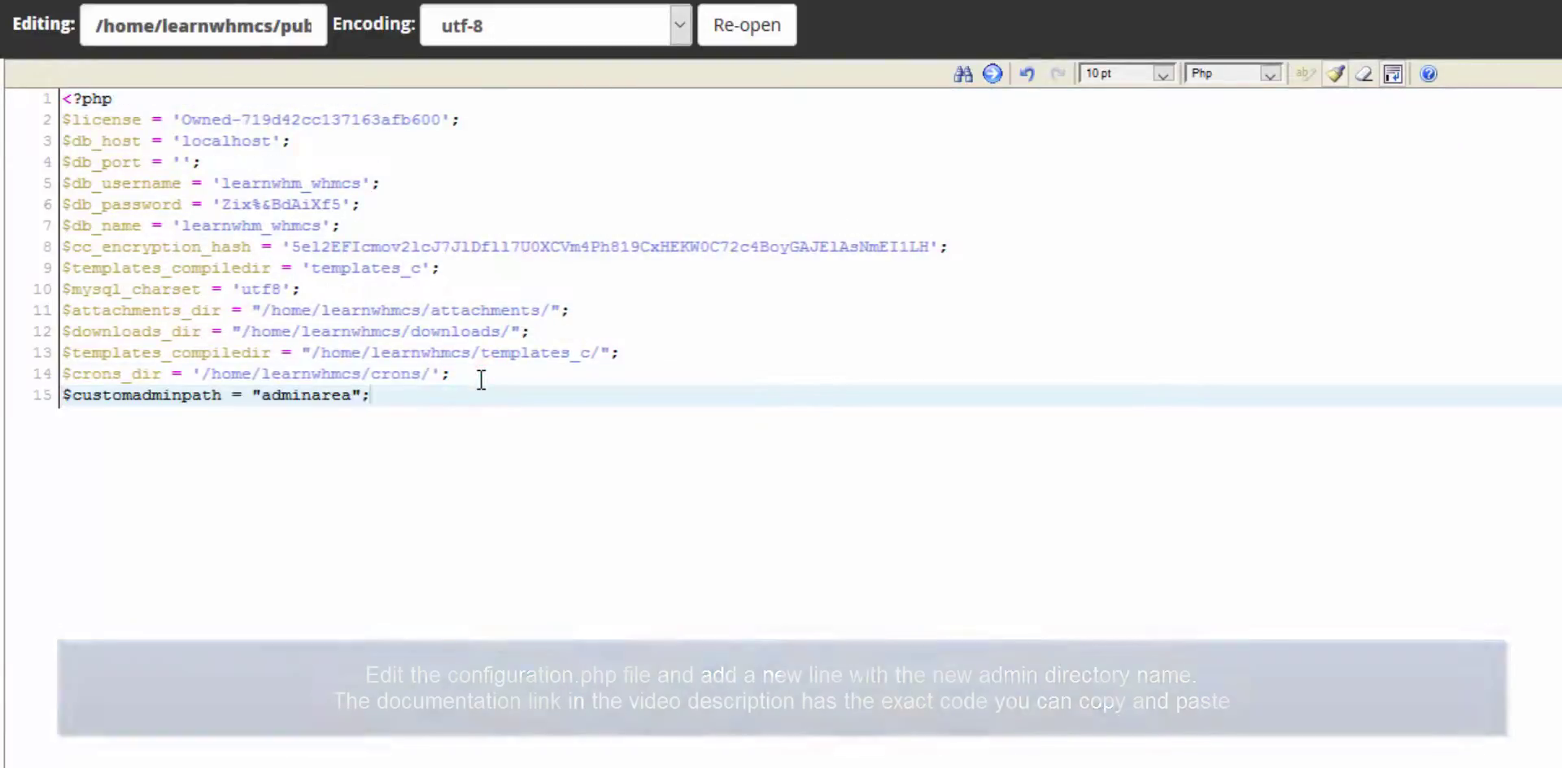
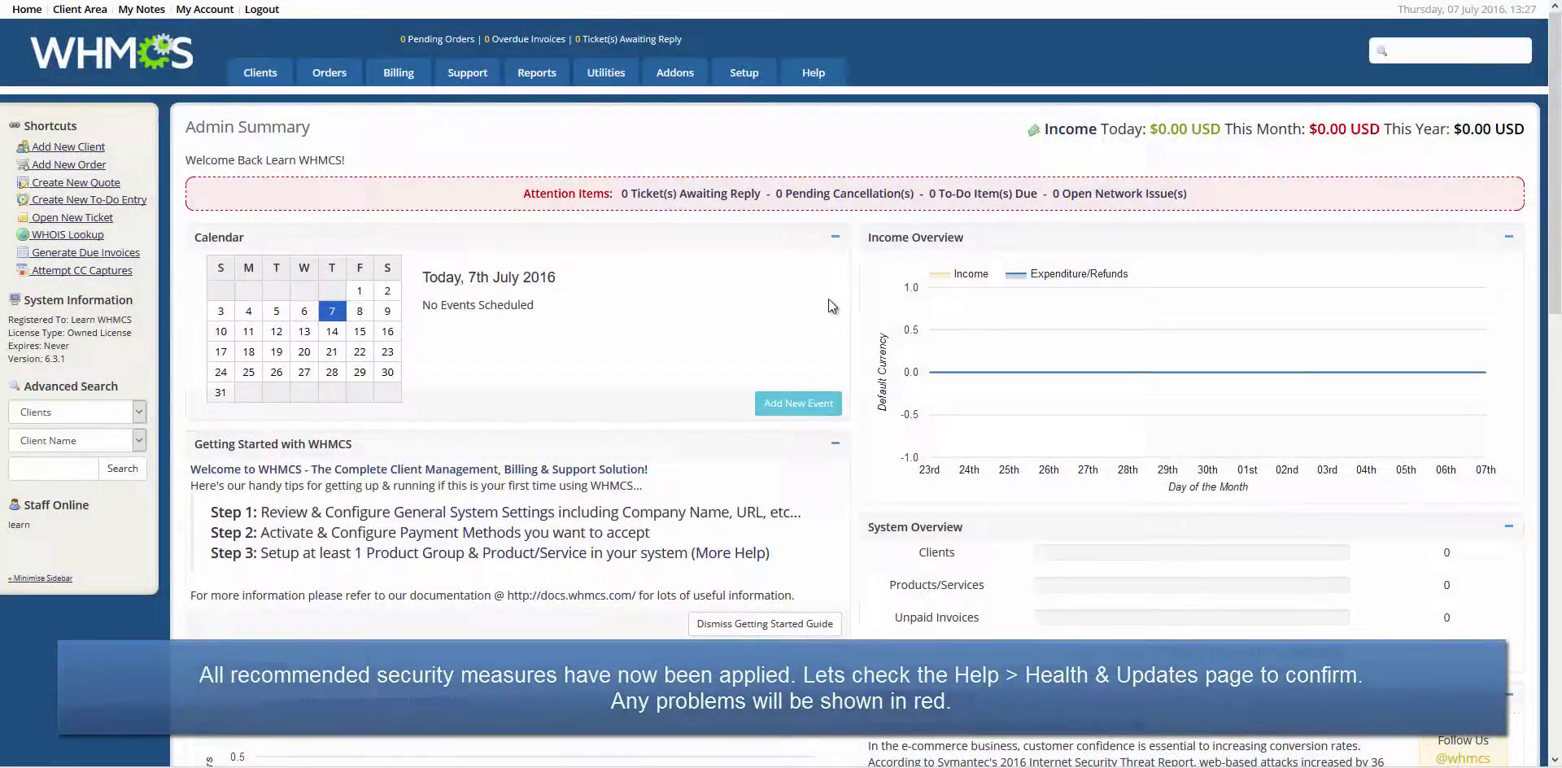
In the WHMCS admin area, open the Health & Updates page and review the health checks and current WHMCS paths.
{"action": "mouse_move", "coordinate": [812, 73]}
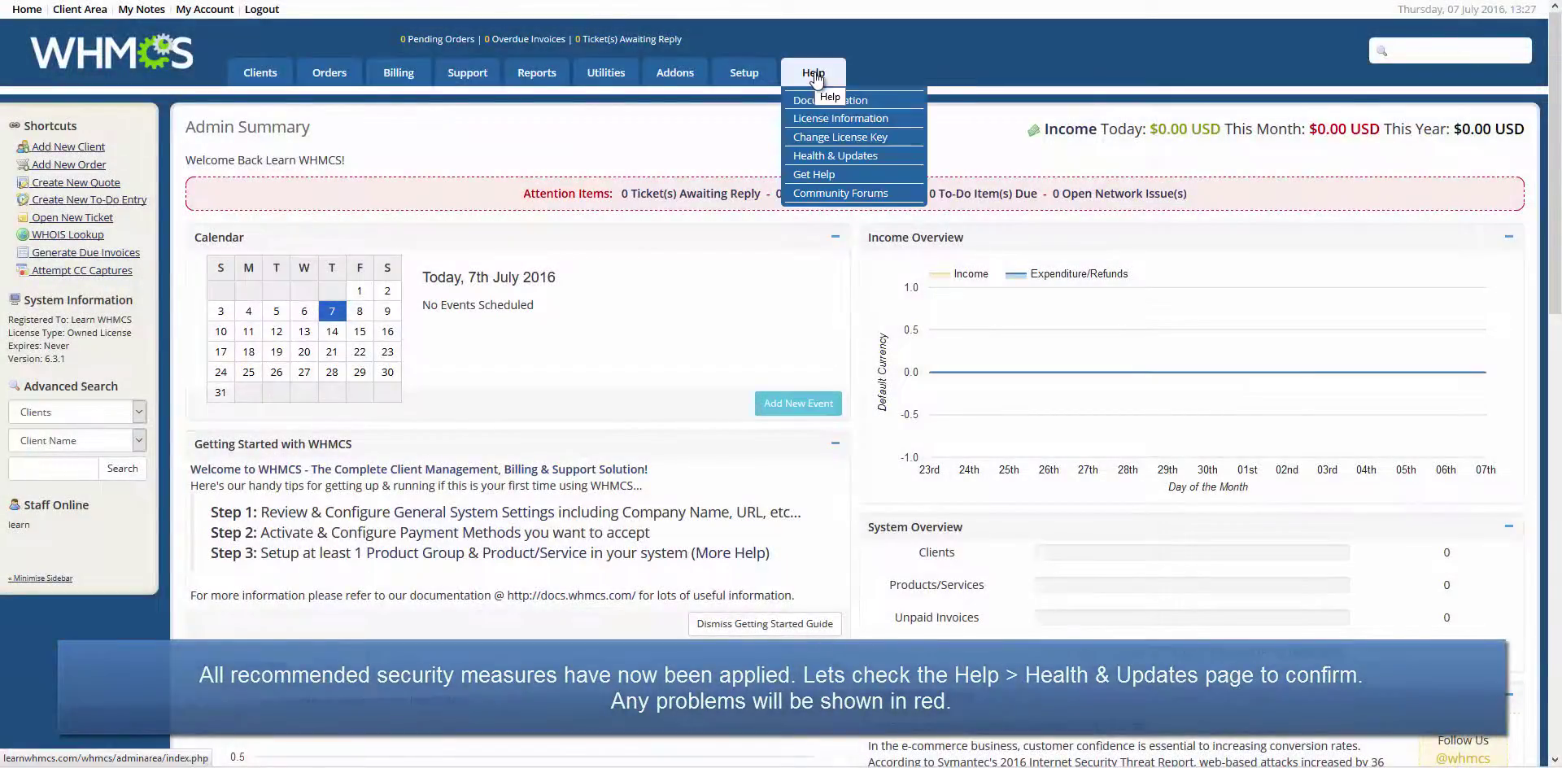
{"action": "left_click", "coordinate": [850, 157]}
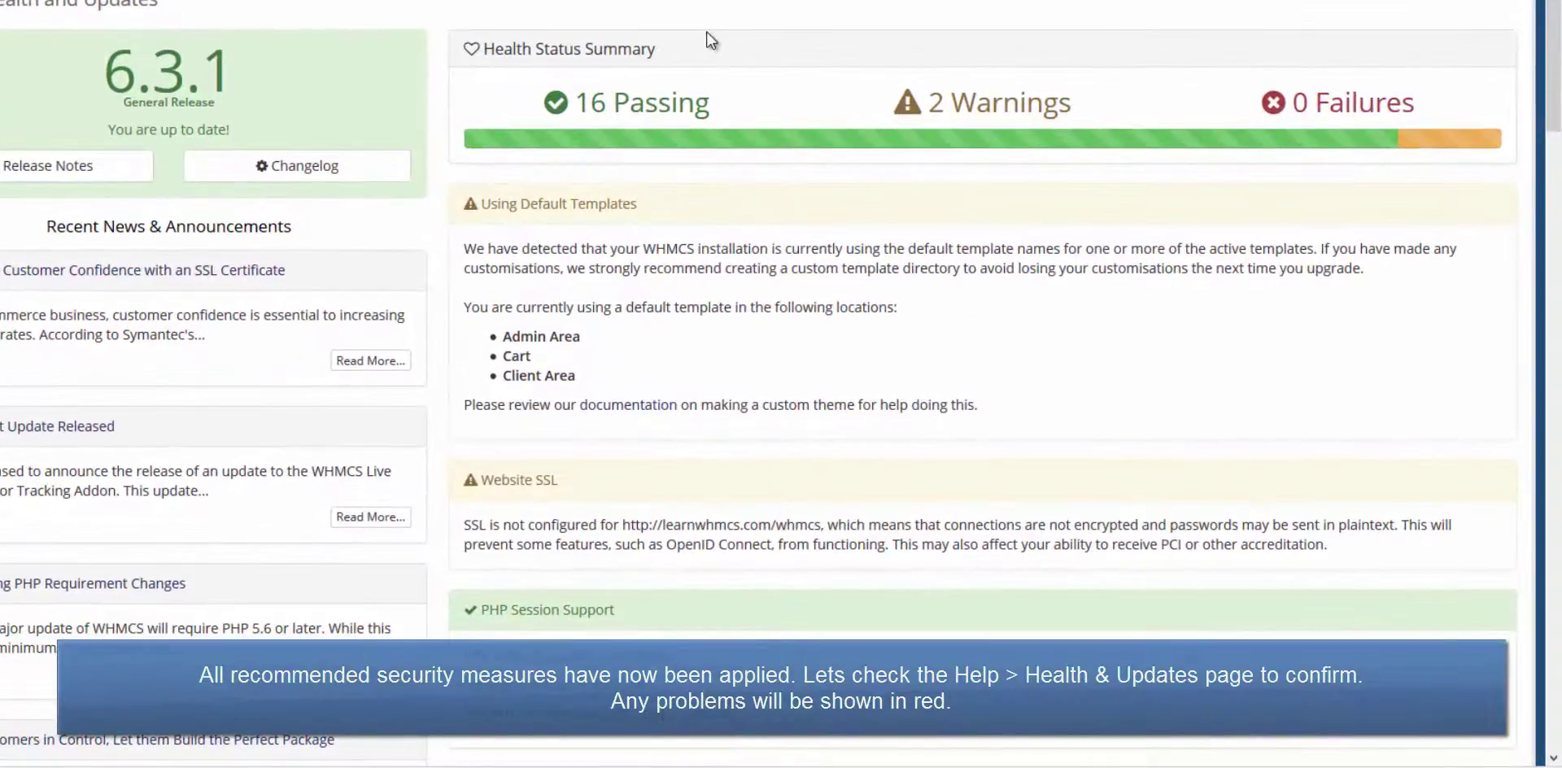
{"action": "middle_click", "coordinate": [706, 33]}
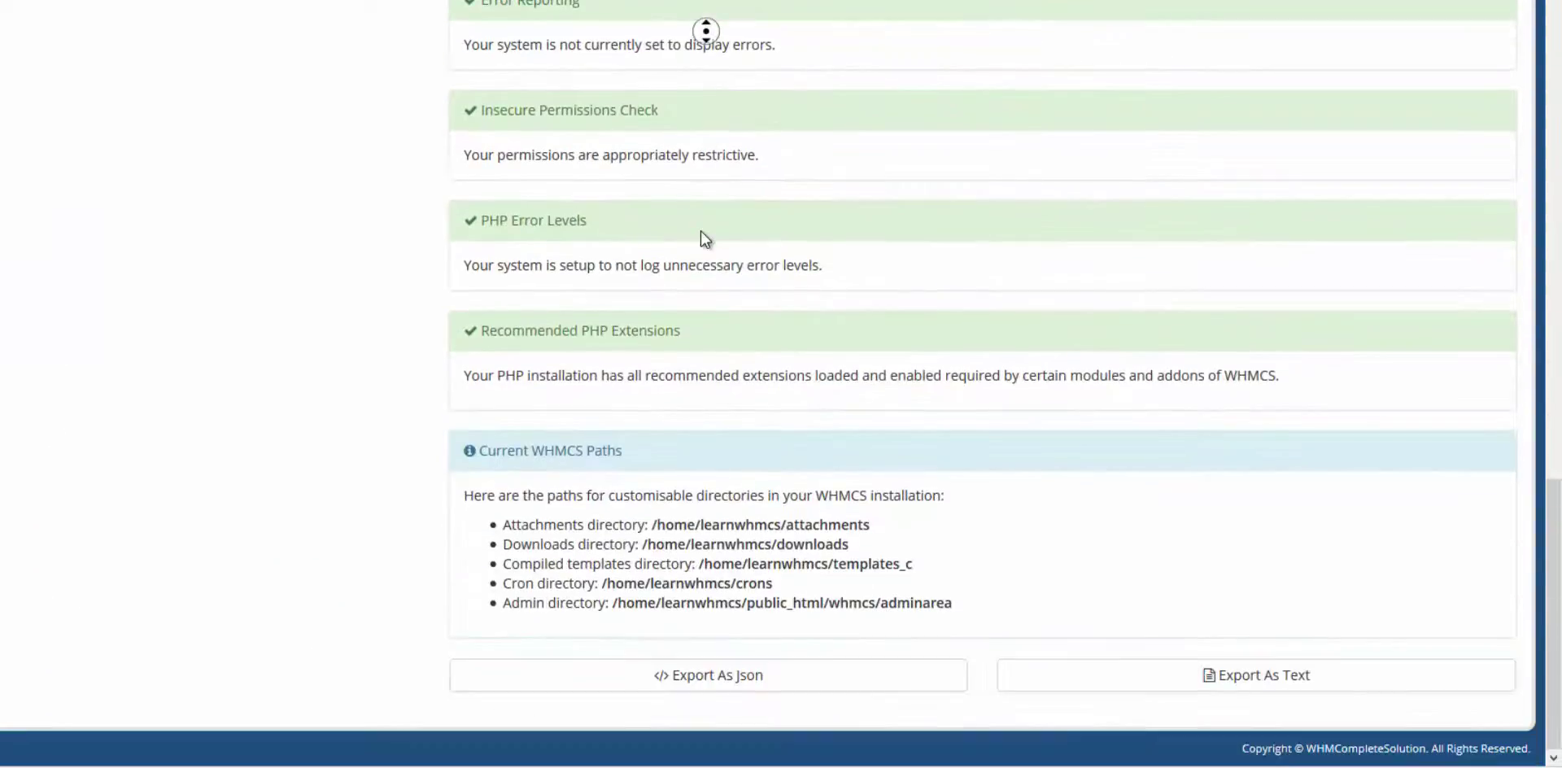
{"action": "middle_click", "coordinate": [701, 231]}
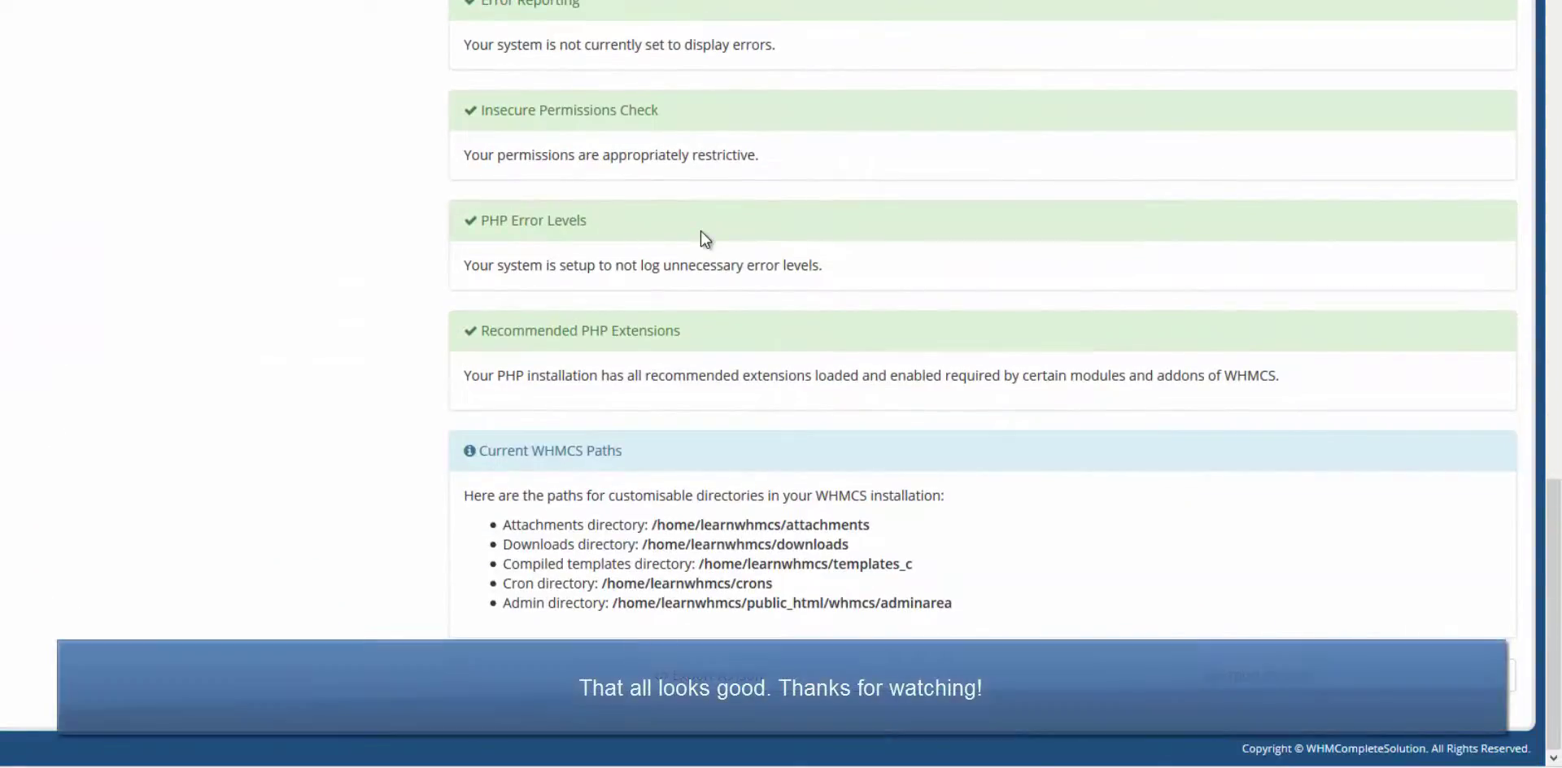